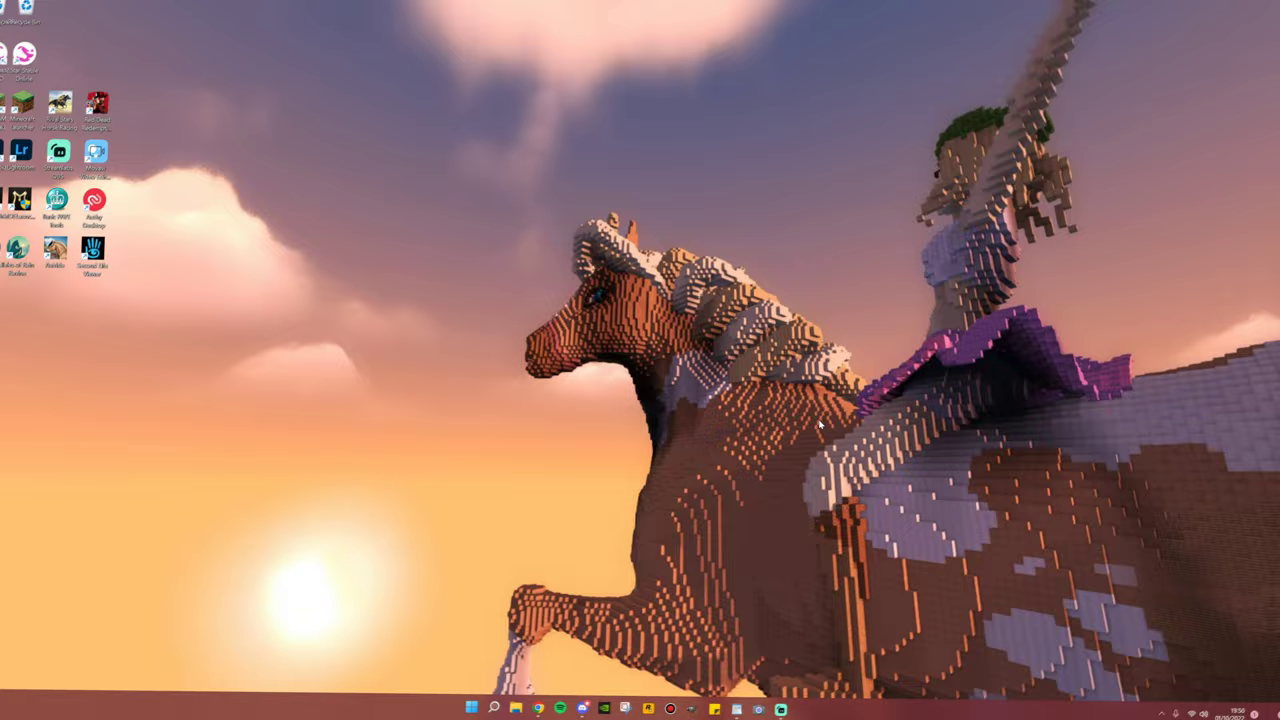
# Move the Minecraft Launcher desktop shortcut to the middle of the screen.
pyautogui.moveTo(14, 110); pyautogui.dragTo(667, 402)
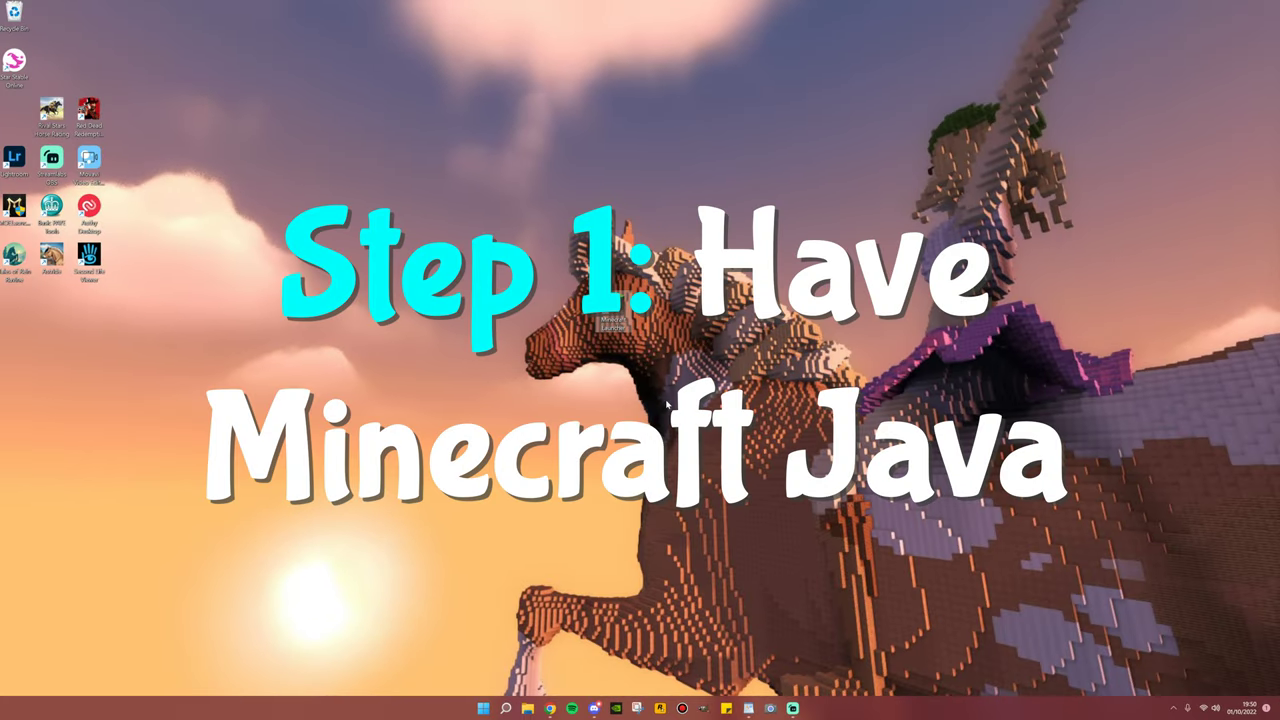
pyautogui.moveTo(667, 402); pyautogui.dragTo(667, 402)
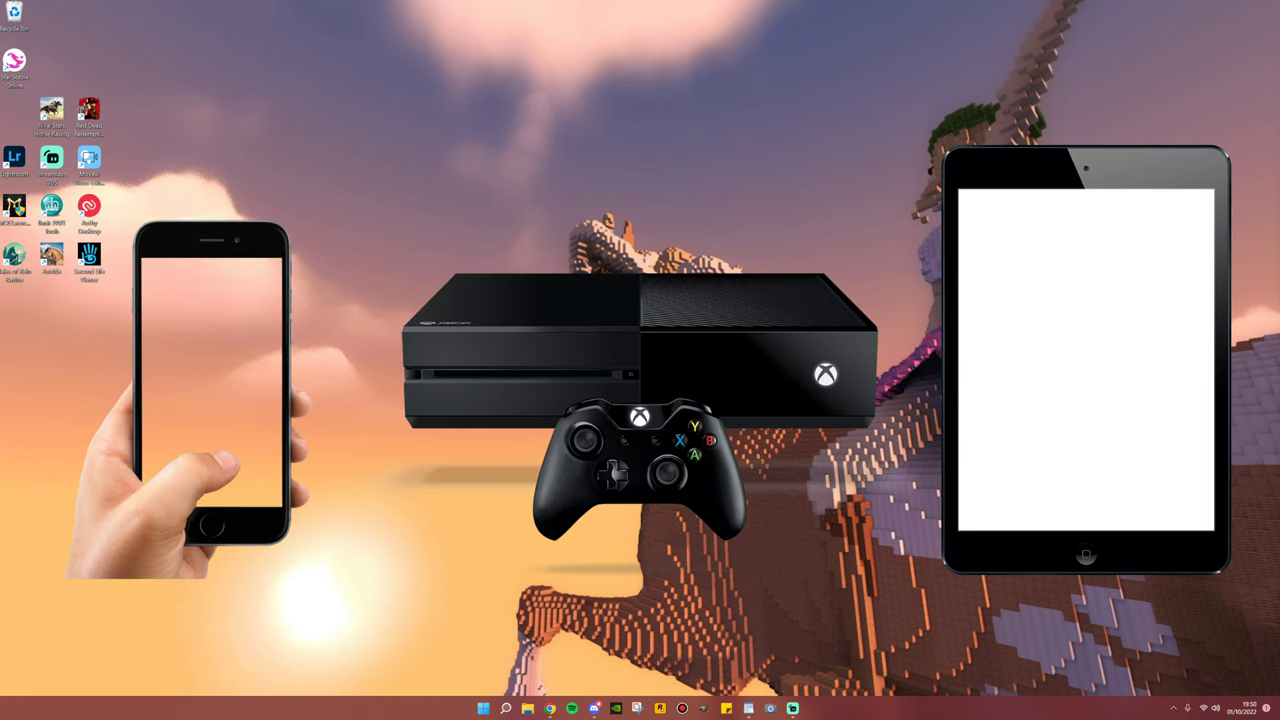
pyautogui.moveTo(542, 173); pyautogui.dragTo(698, 443)
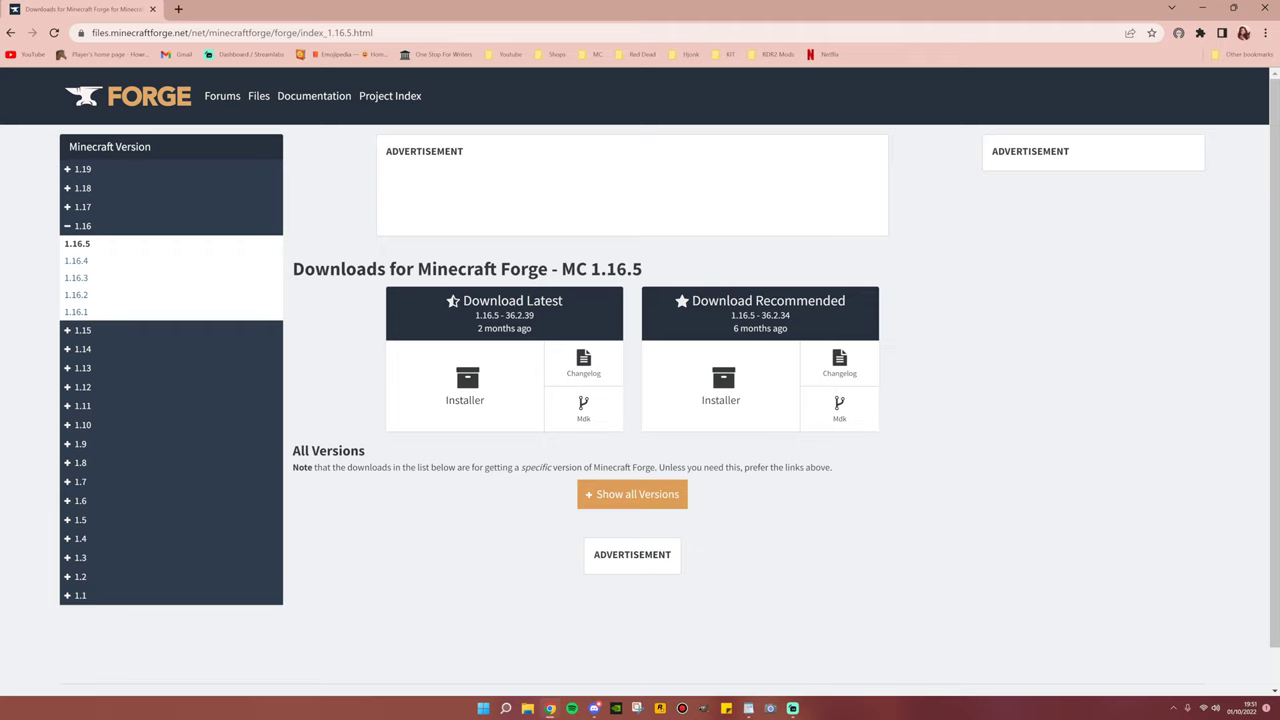
# Request the latest 1.16.5-36.2.39 Forge installer from the Download Latest section.
pyautogui.moveTo(644, 270)
pyautogui.mouseDown()
pyautogui.moveTo(560, 270)
pyautogui.moveTo(648, 270)
pyautogui.mouseUp()
pyautogui.click(590, 270)
pyautogui.click(656, 270)
pyautogui.moveTo(462, 300); pyautogui.dragTo(570, 302)
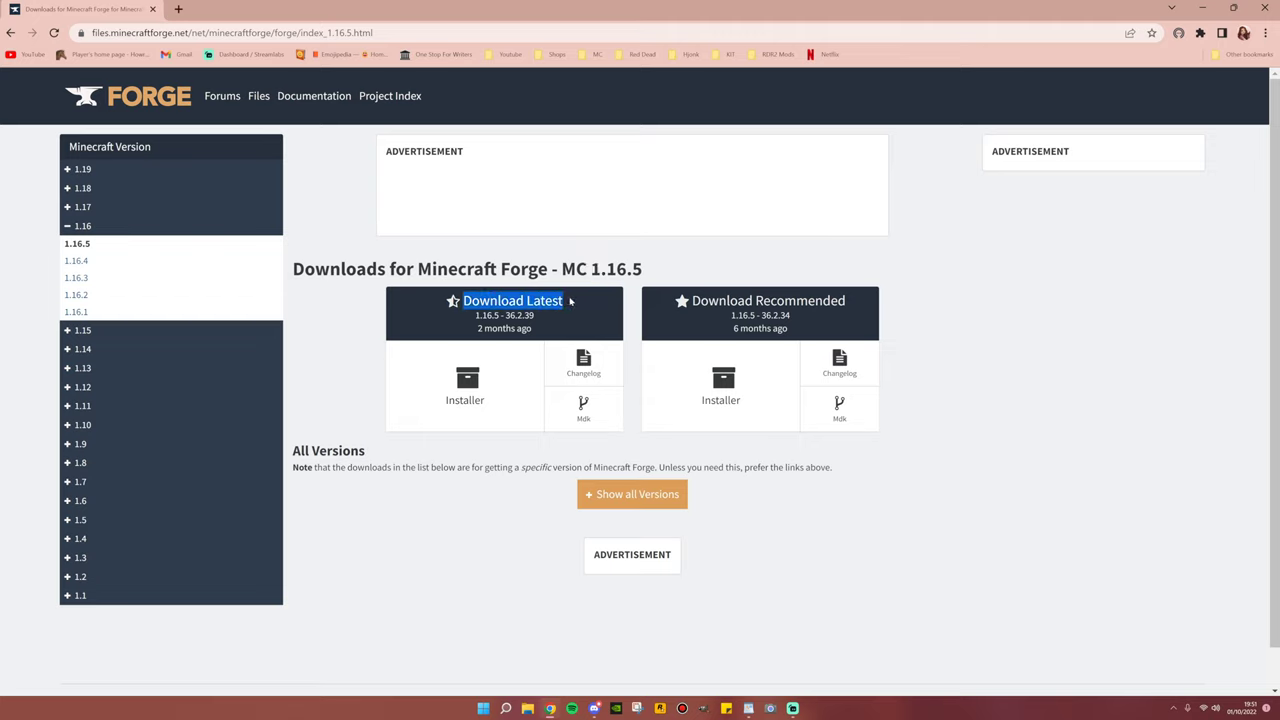
pyautogui.click(570, 302)
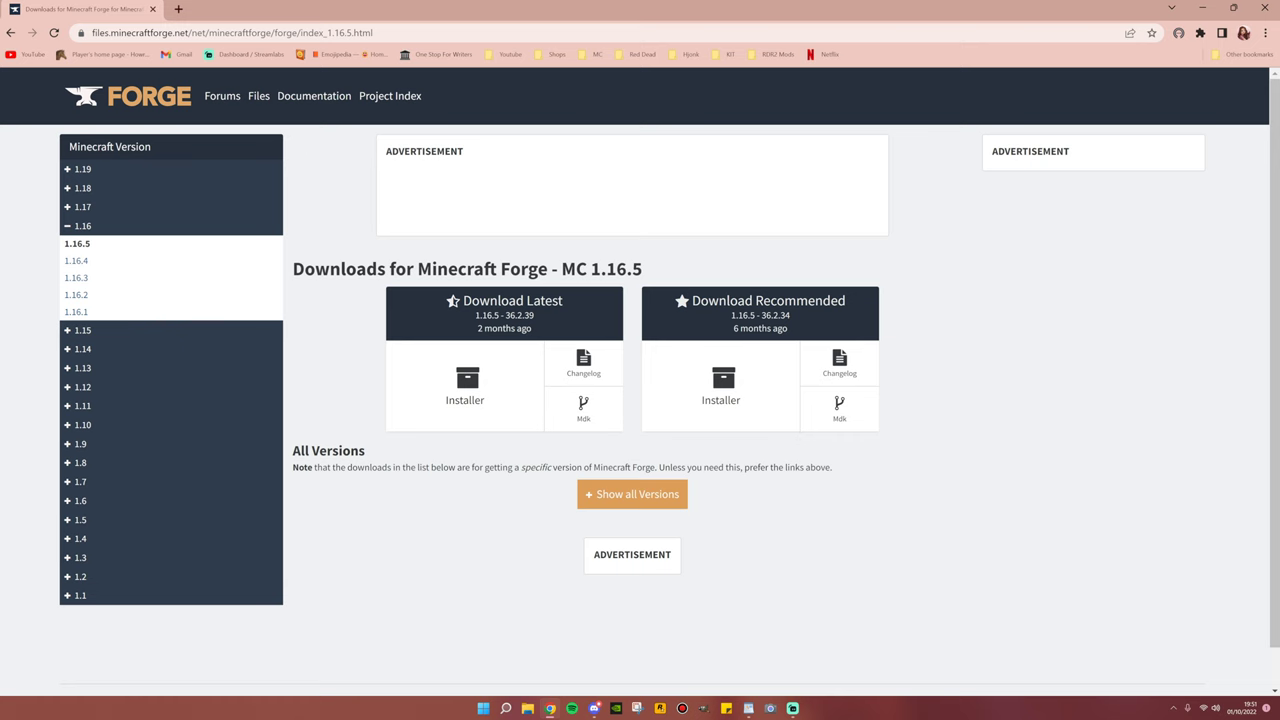
pyautogui.click(466, 392)
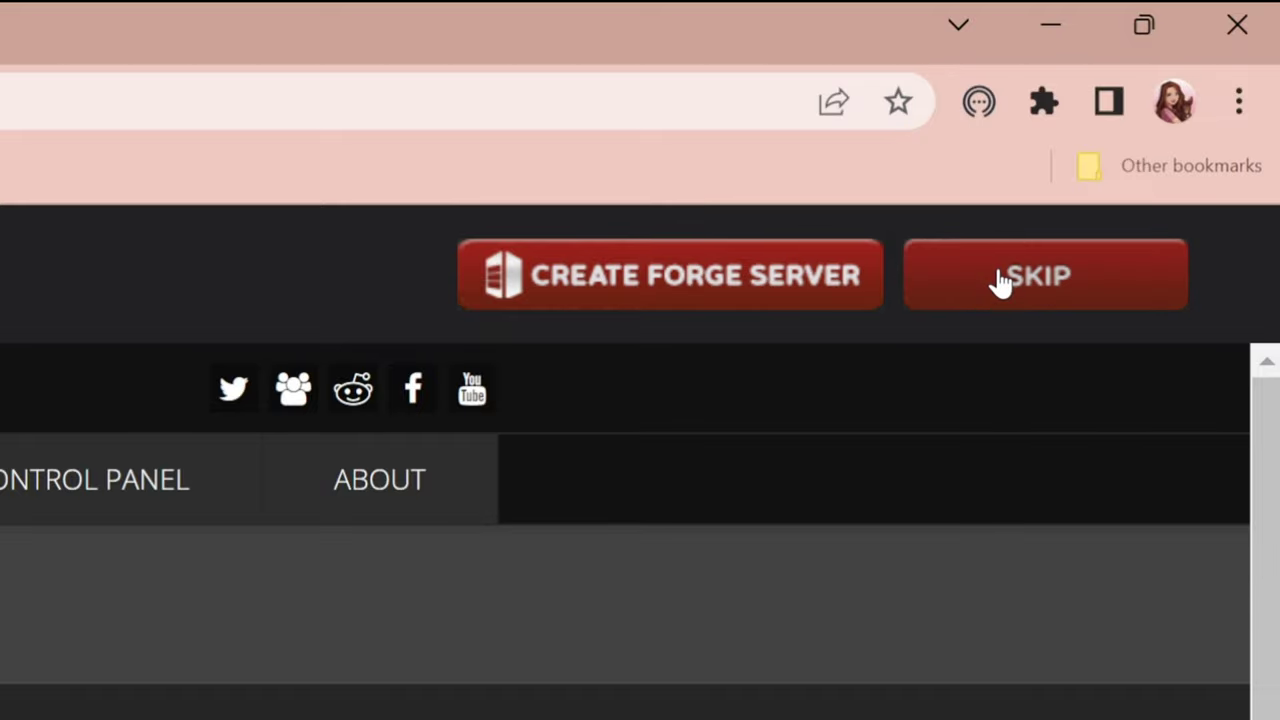
# Skip the adfoc.us ad, keep the forge-1.16.5-36.2.39 installer jar and open it.
pyautogui.click(1000, 282)
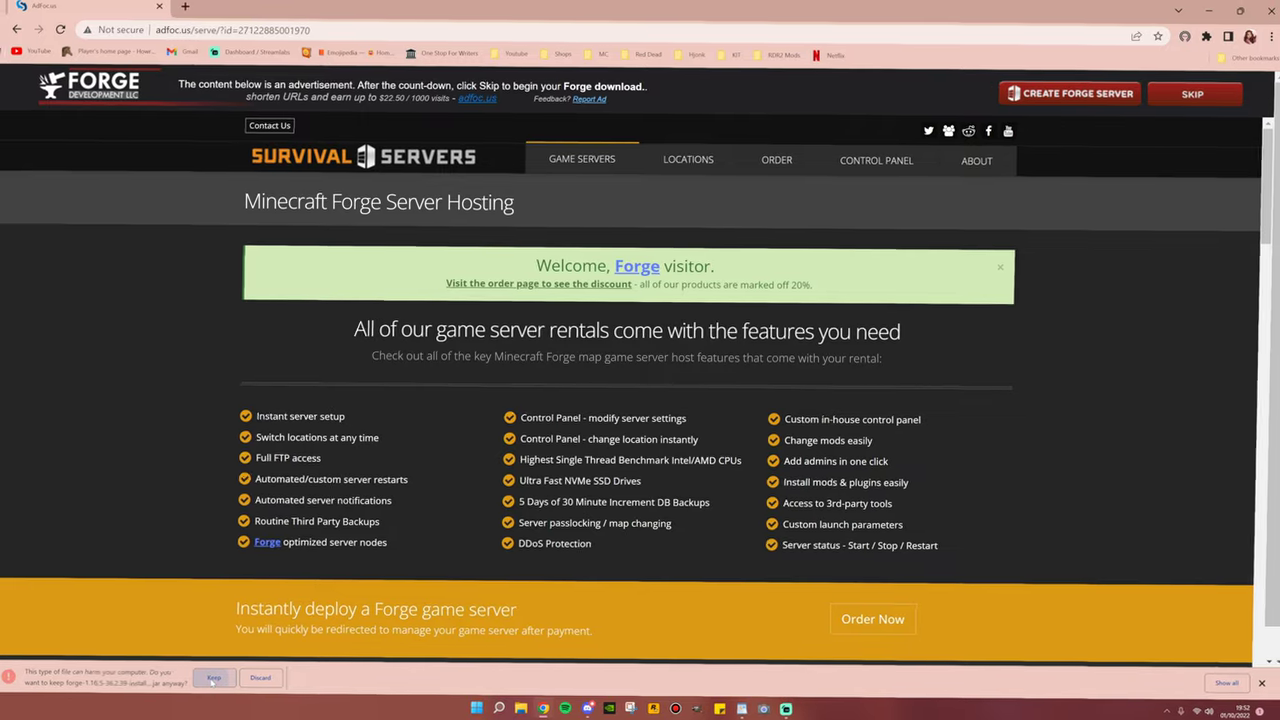
pyautogui.click(219, 680)
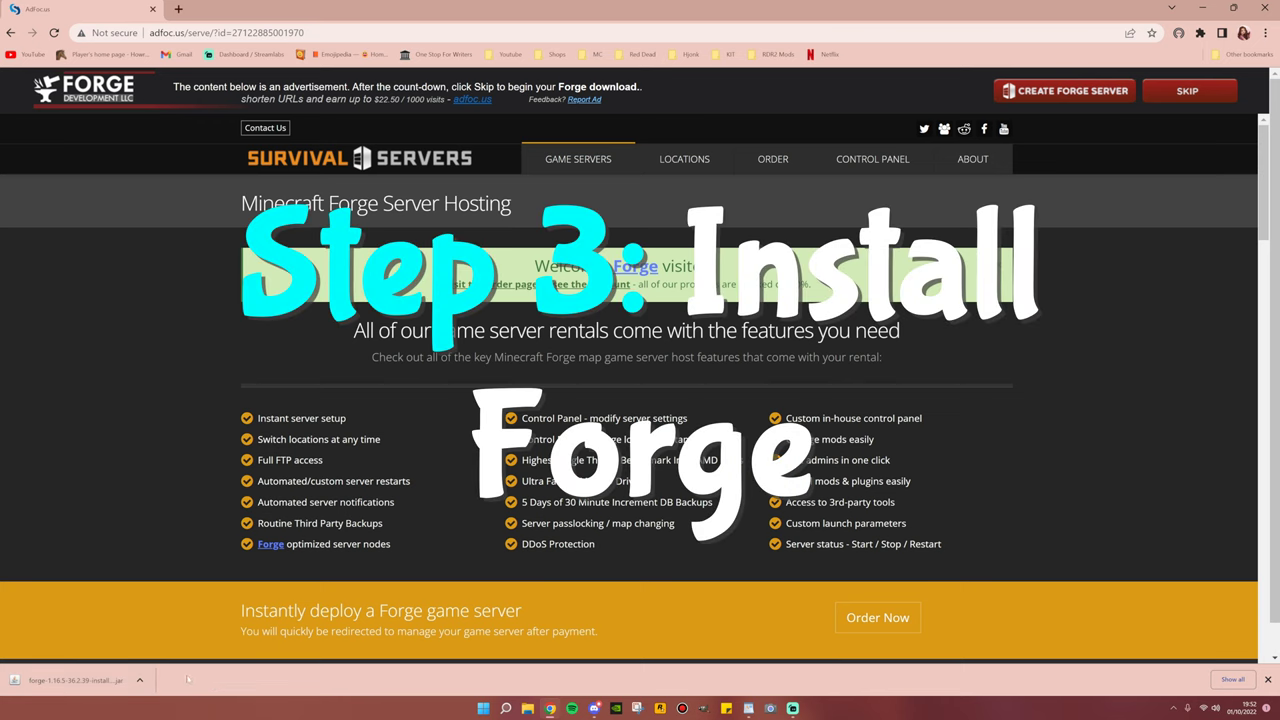
pyautogui.click(61, 681)
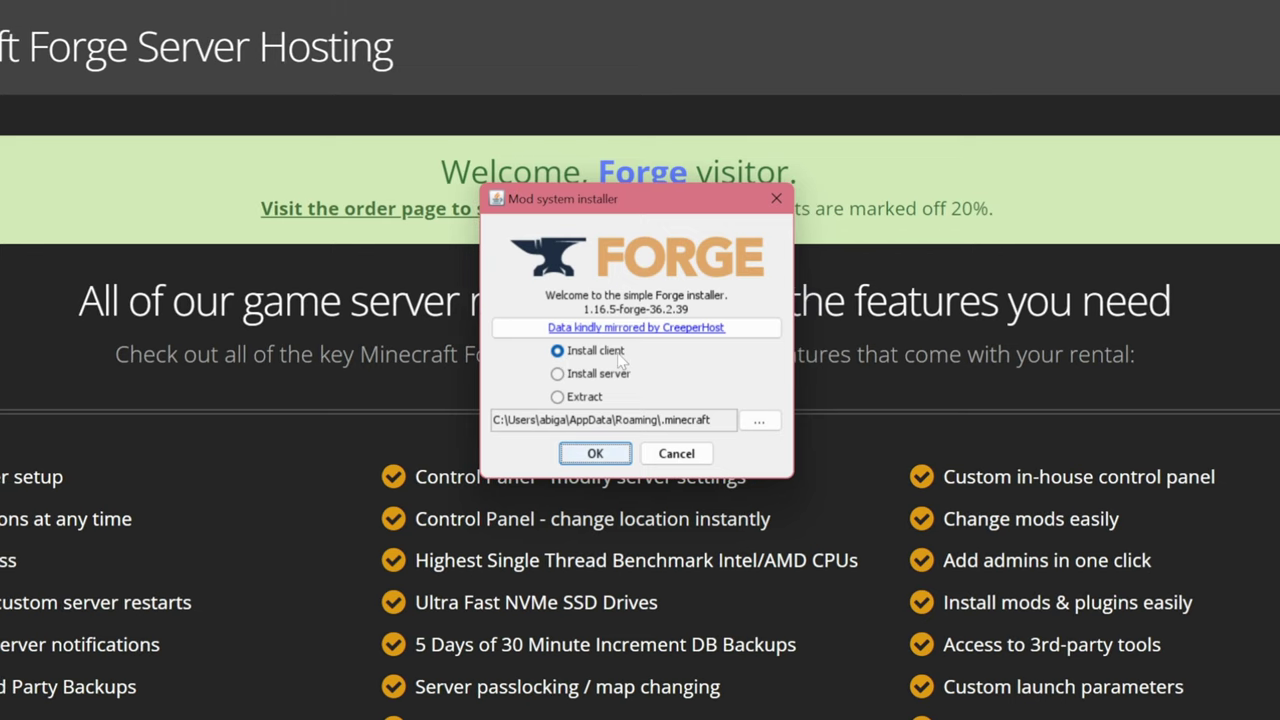
# Install the Forge 36.2.39 client into .minecraft and confirm the completion message.
pyautogui.click(594, 455)
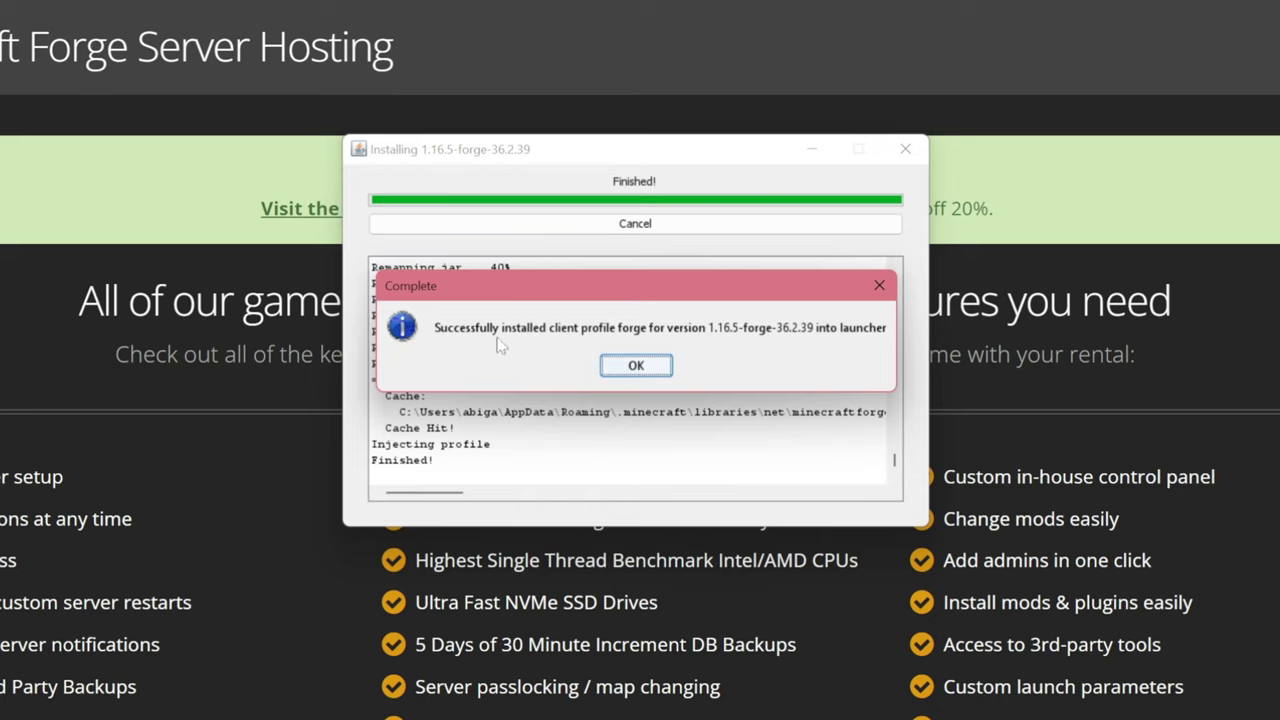
pyautogui.click(636, 367)
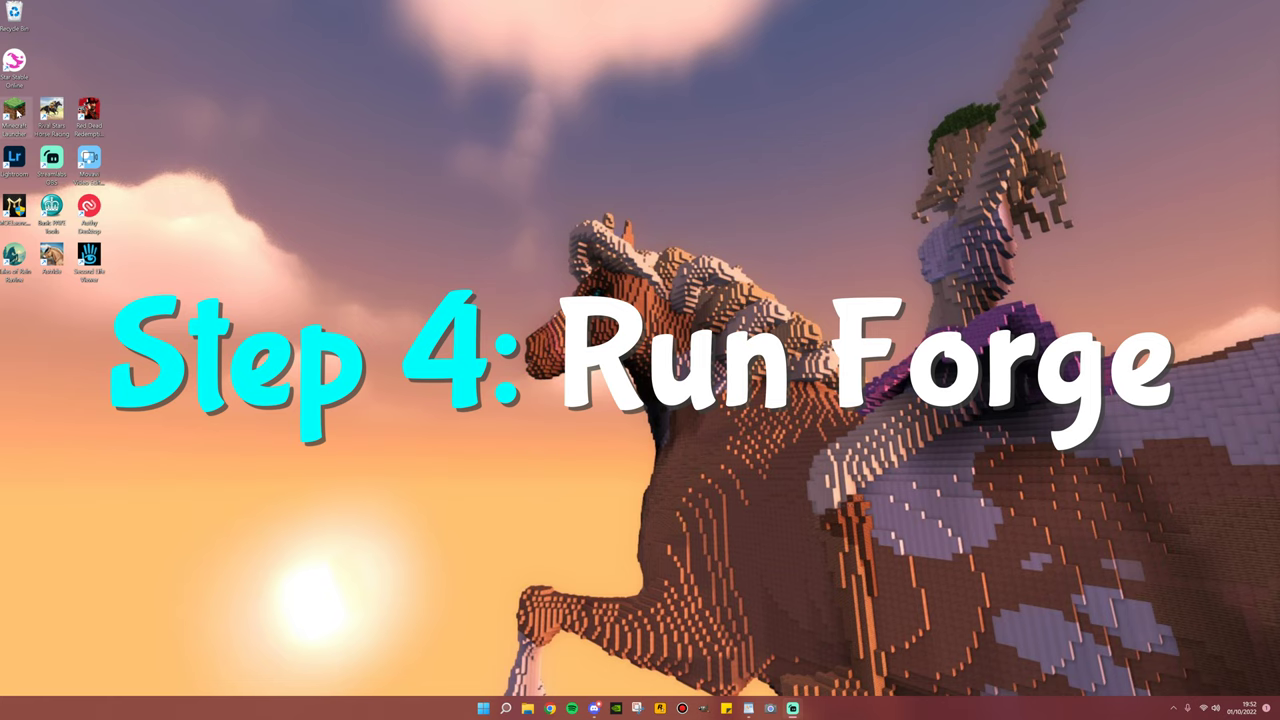
# Launch Minecraft from the launcher using the forge 1.16.5-forge-36.2.39 profile.
pyautogui.doubleClick(14, 112)
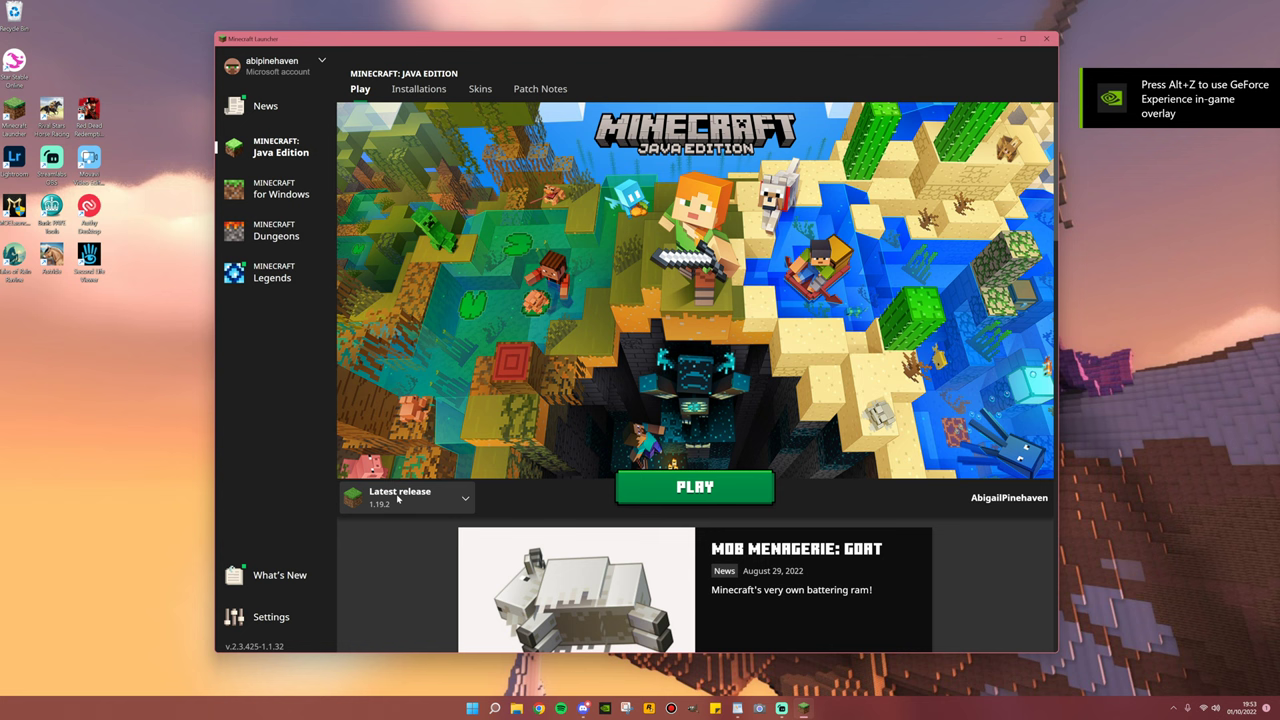
pyautogui.click(404, 496)
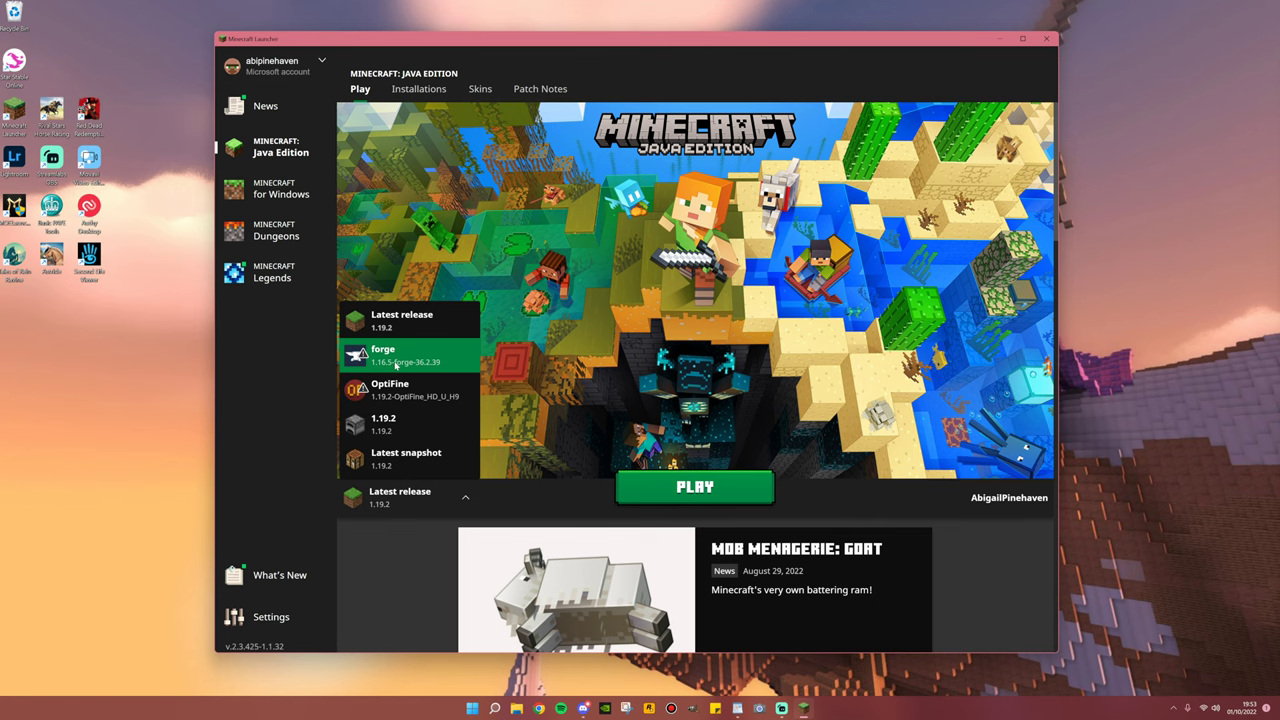
pyautogui.click(418, 357)
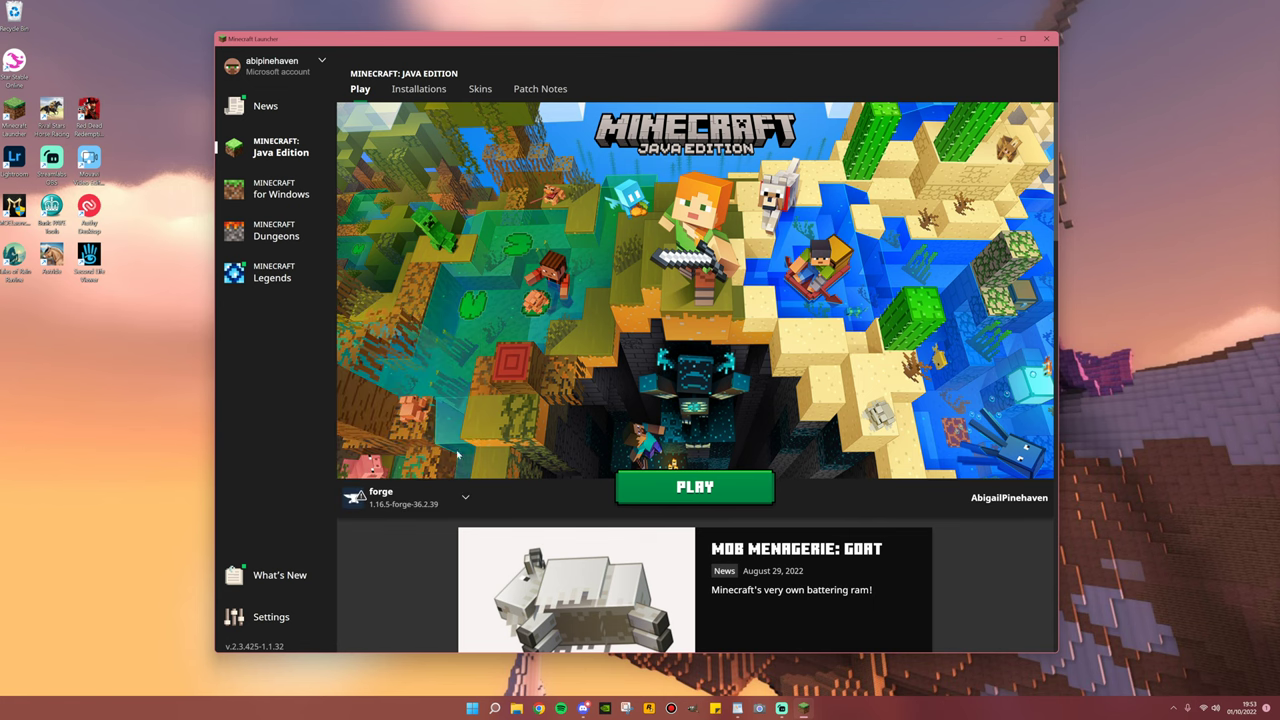
pyautogui.click(696, 485)
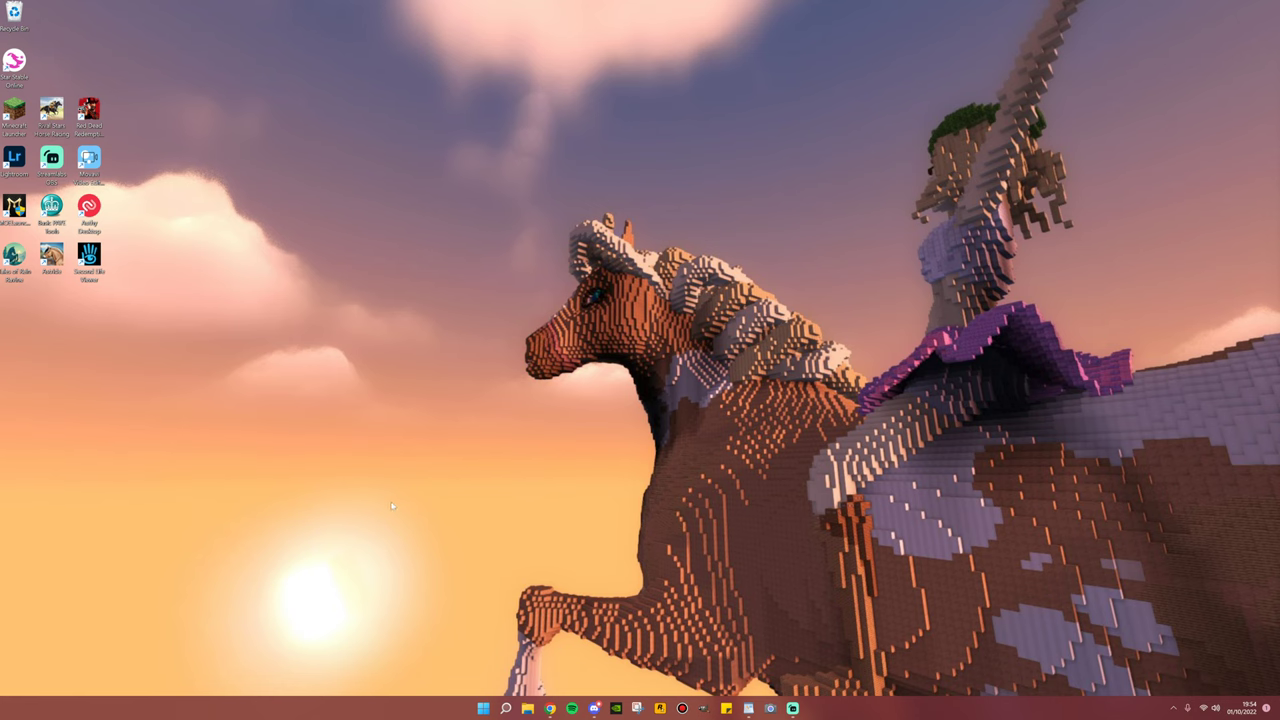
# Download and keep the swem-1.16.5-0.5.2.0.jar main file from Star Worm Equestrian's Files.
pyautogui.click(549, 708)
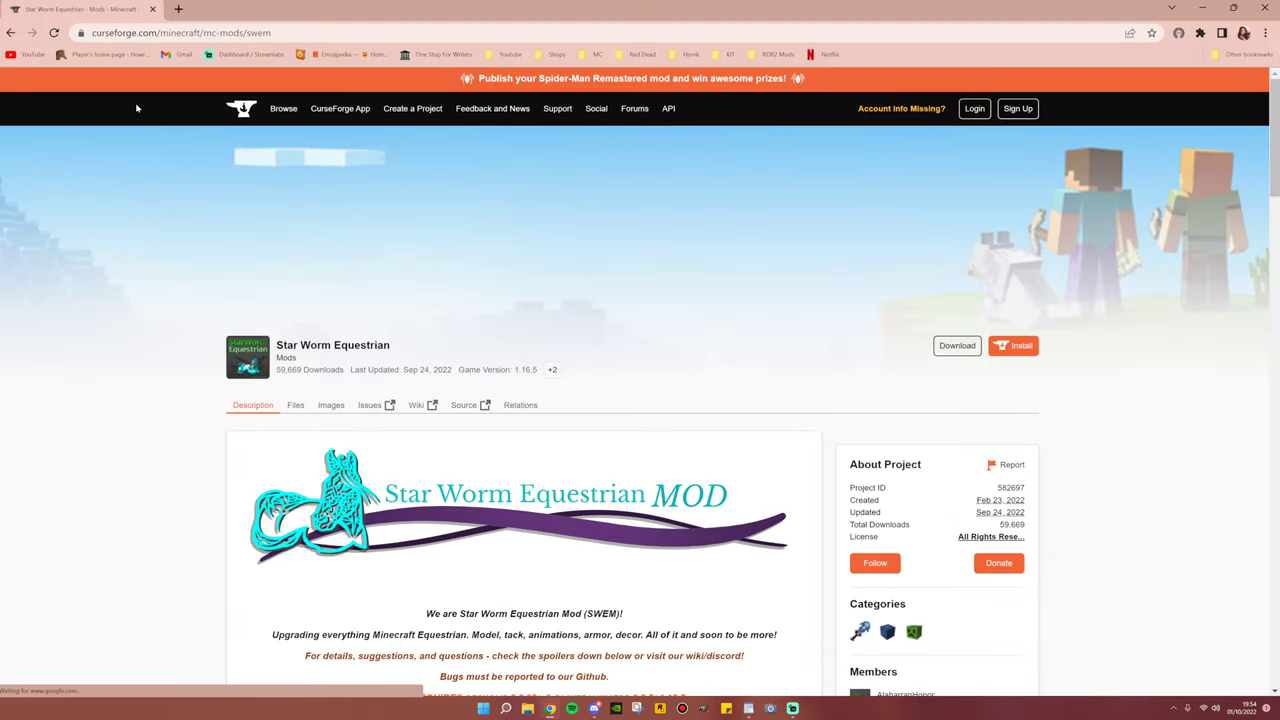
pyautogui.scroll(-1, 476, 432)
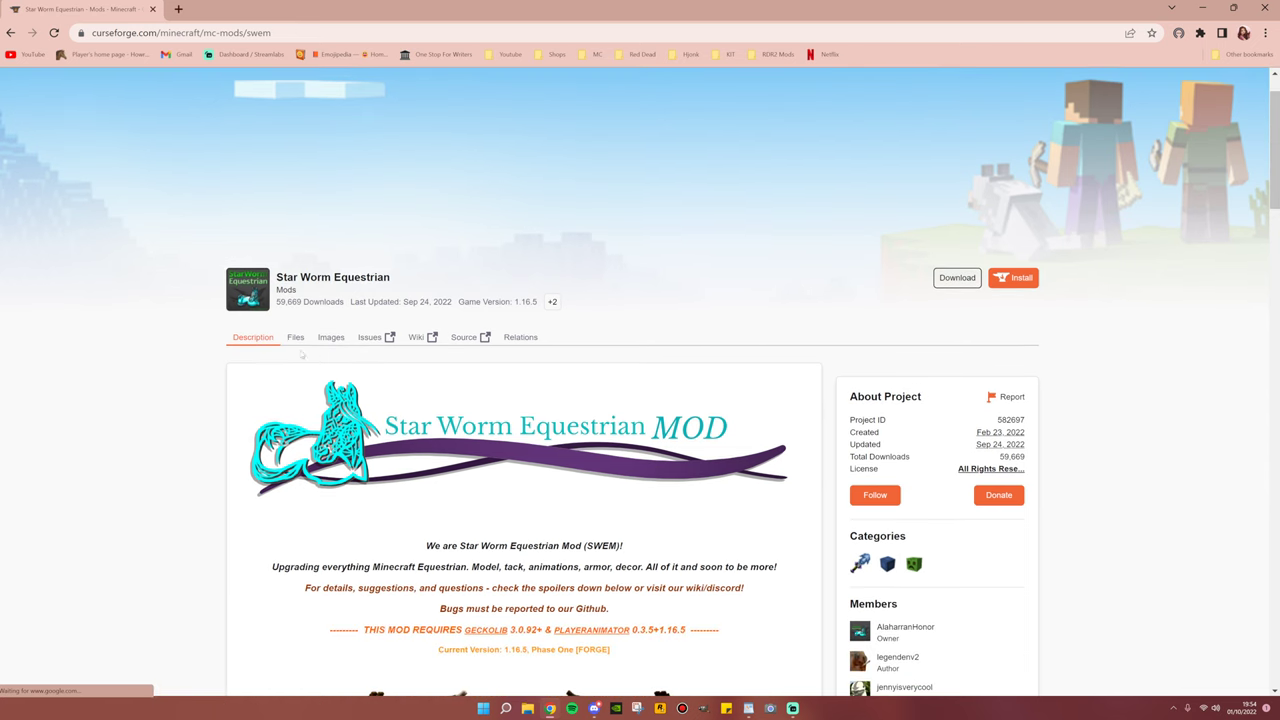
pyautogui.click(295, 338)
pyautogui.scroll(-1, 600, 380)
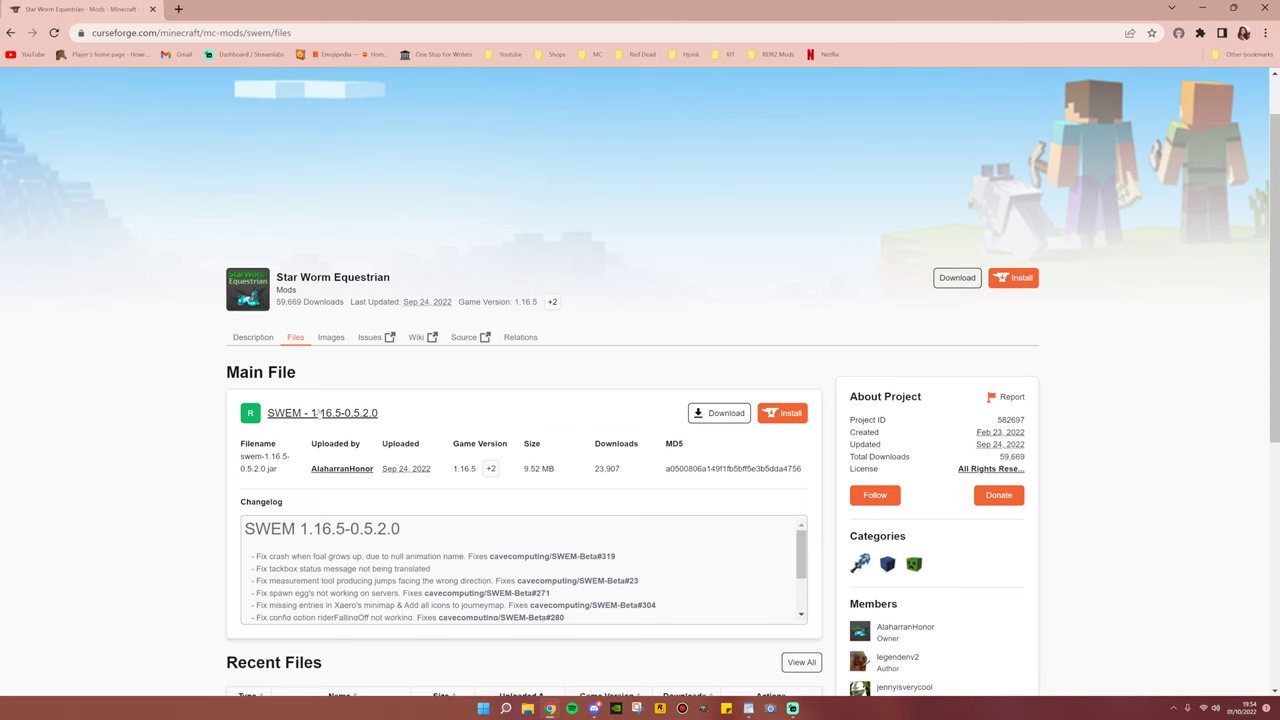
pyautogui.click(711, 413)
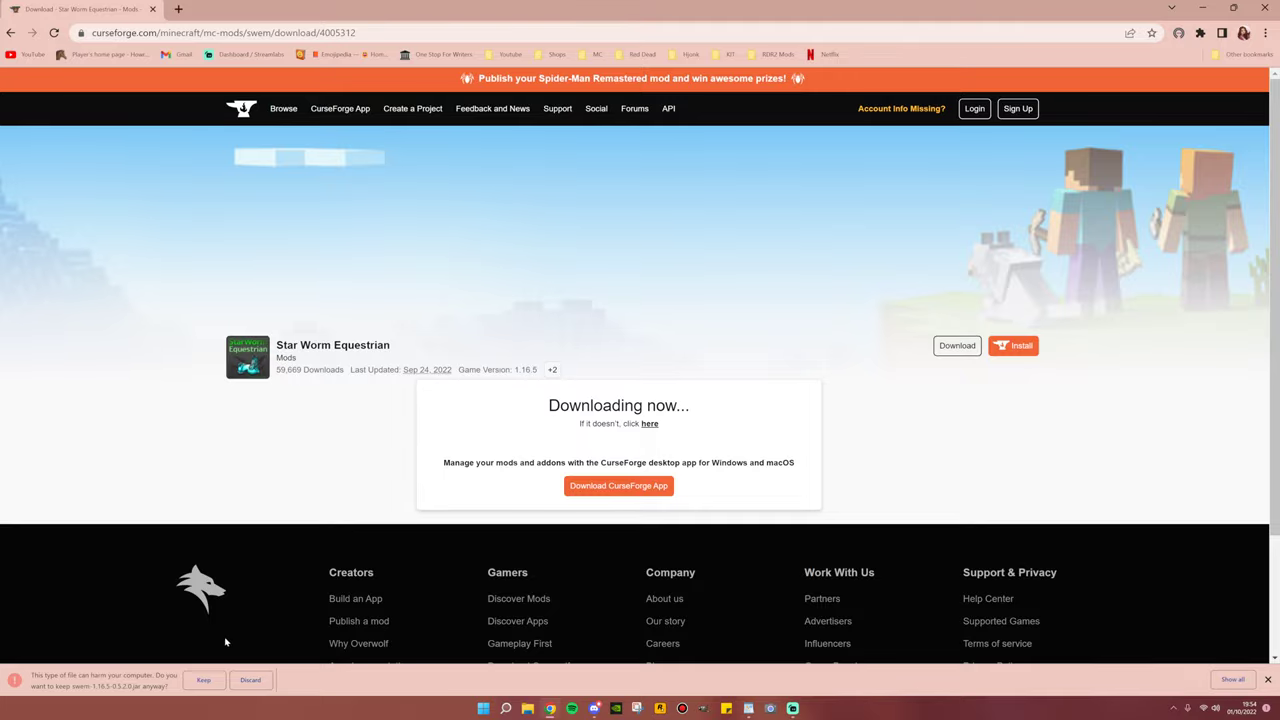
pyautogui.click(193, 680)
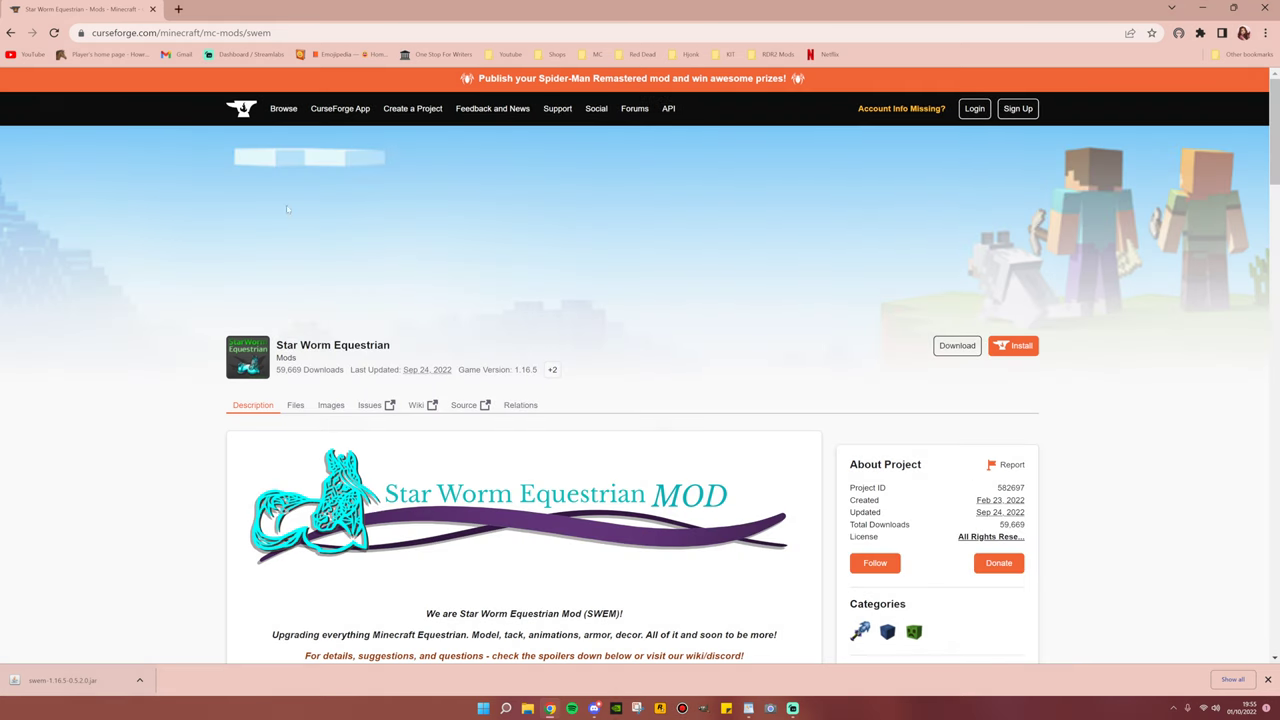
# Open the required GeckoLib mod page from the description in a new tab.
pyautogui.scroll(-1, 270, 310)
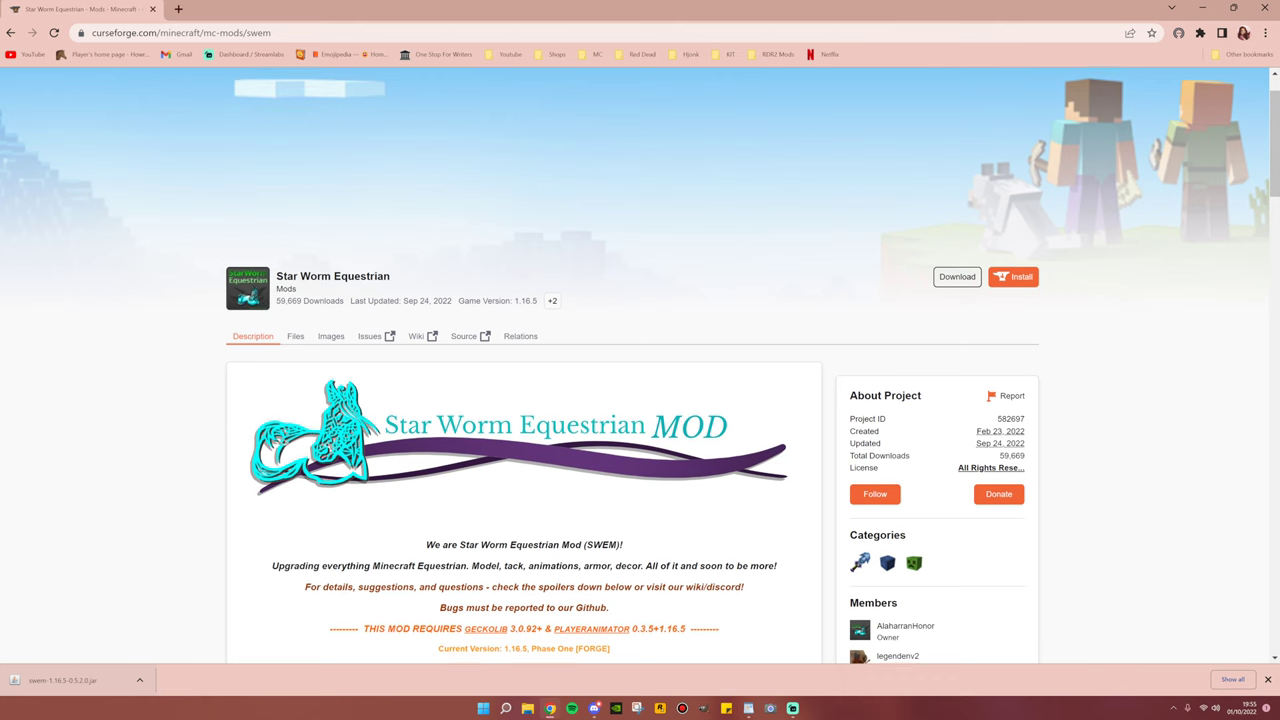
pyautogui.scroll(-1, 270, 308)
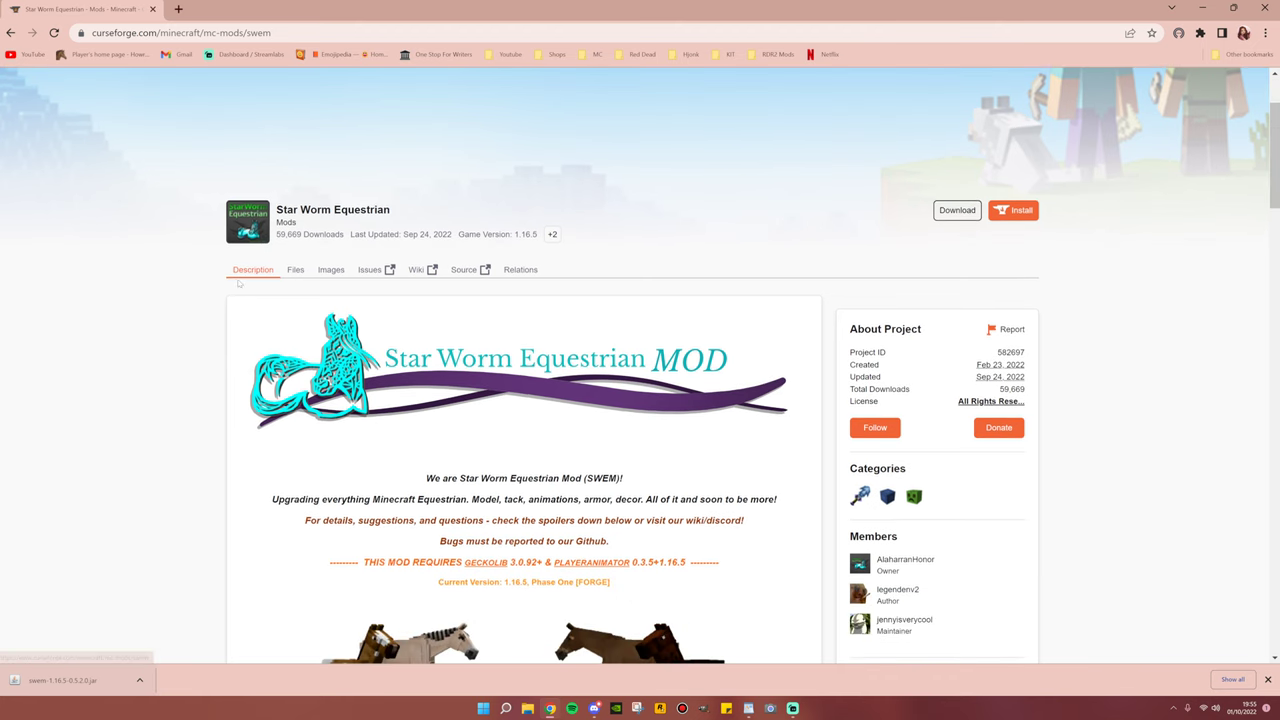
pyautogui.scroll(-1, 443, 405)
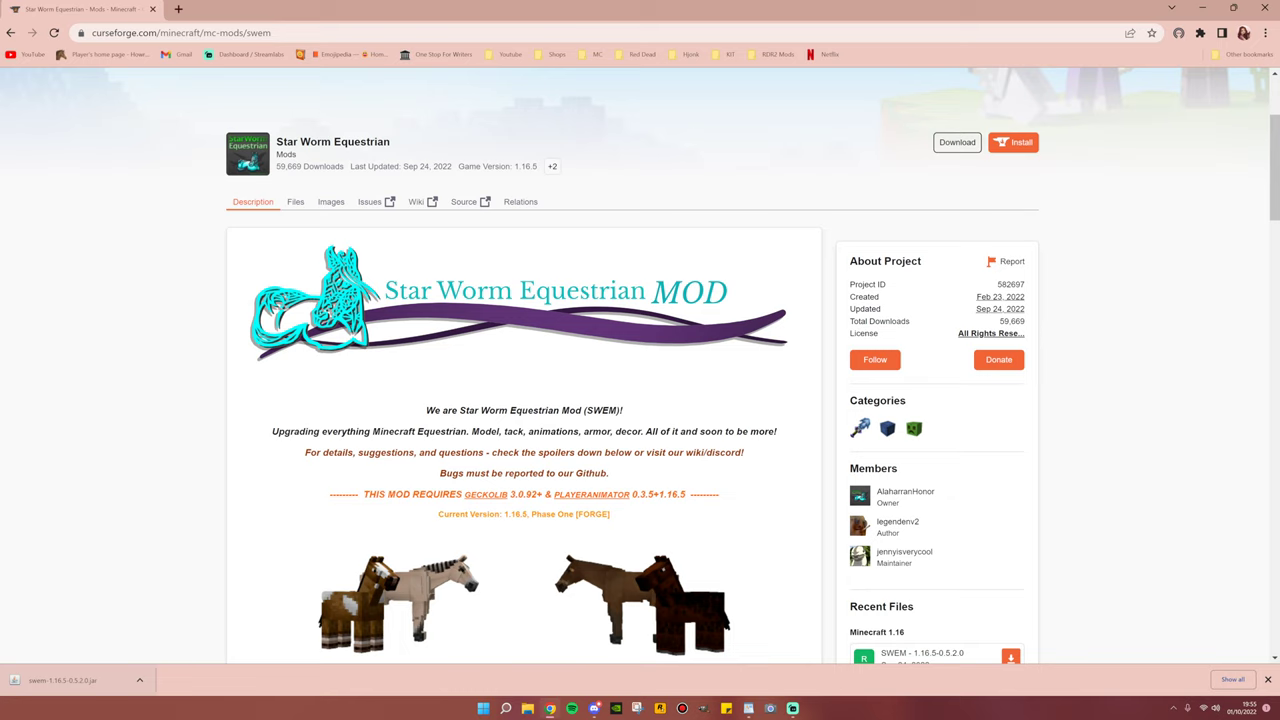
pyautogui.moveTo(368, 494); pyautogui.dragTo(457, 494)
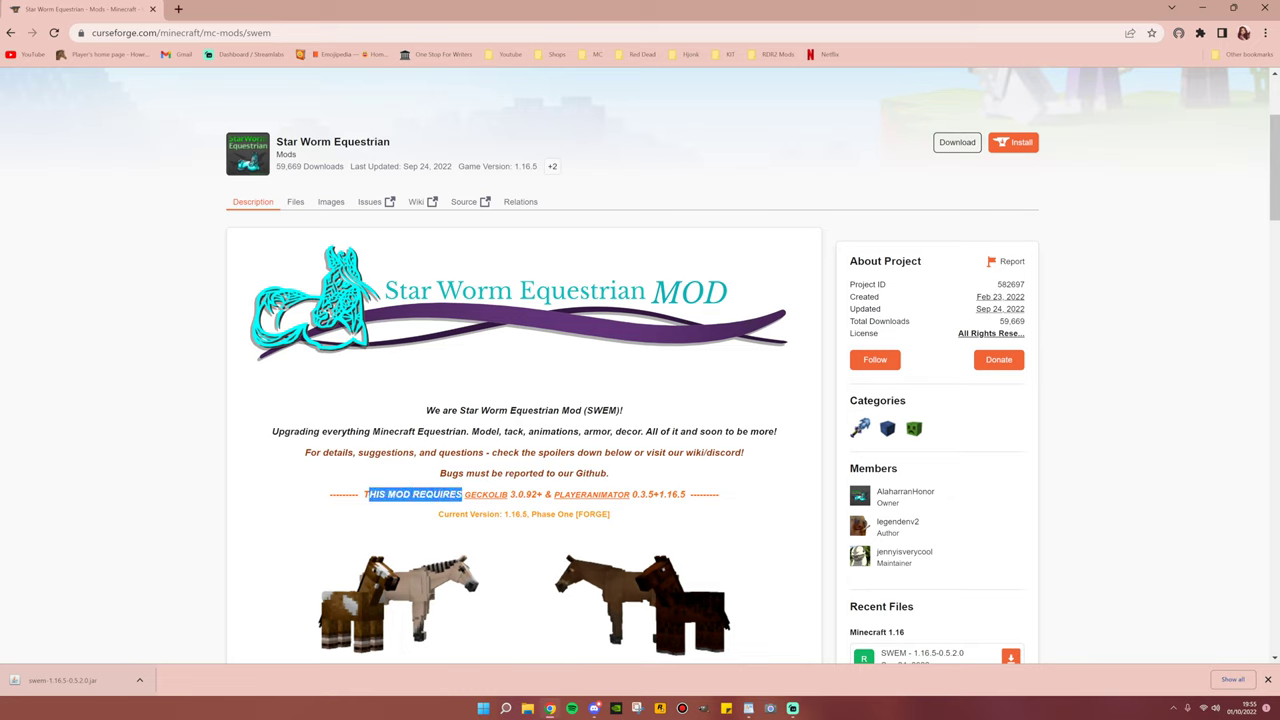
pyautogui.click(455, 510)
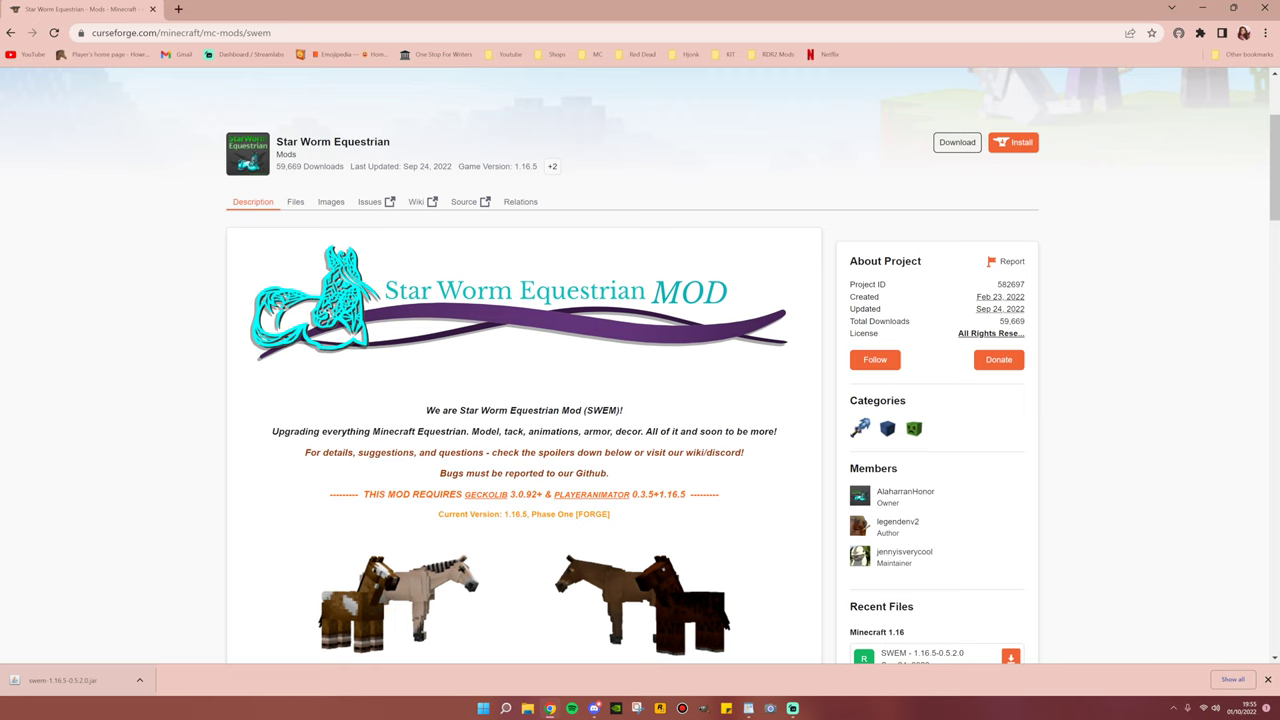
pyautogui.rightClick(480, 497)
pyautogui.click(530, 506)
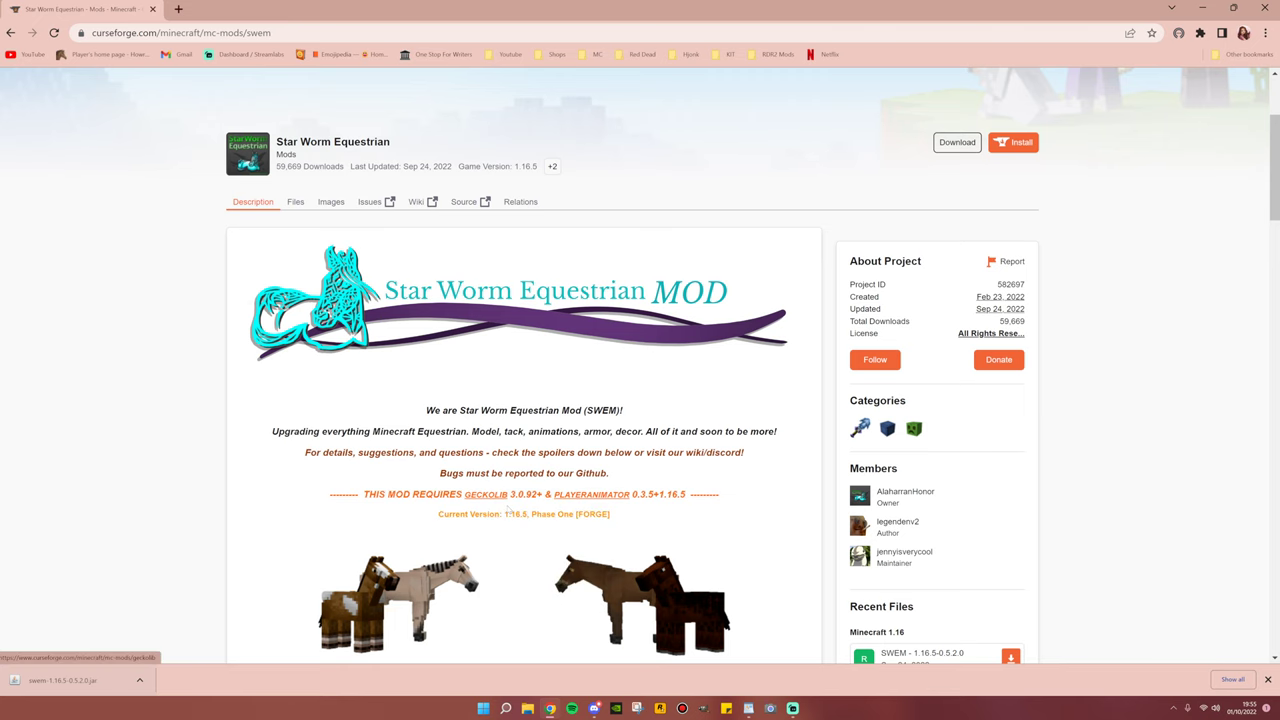
# Switch to the GeckoLib tab and open its Files list.
pyautogui.click(295, 6)
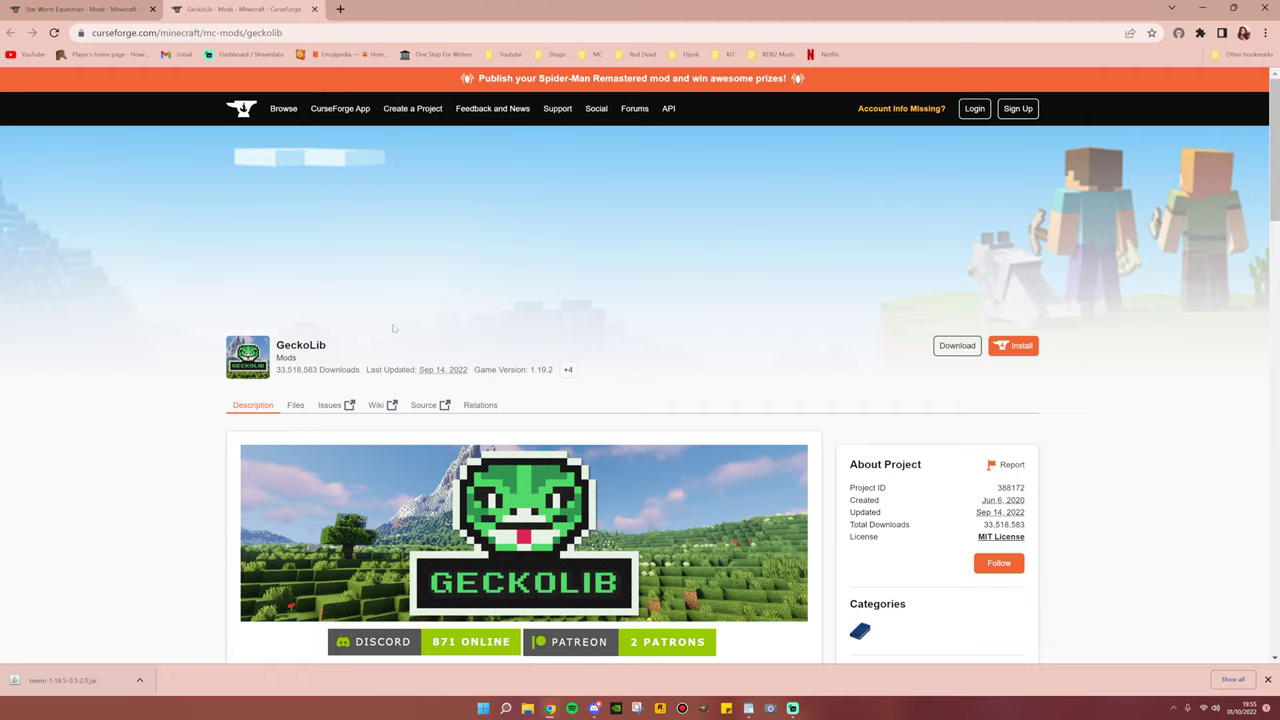
pyautogui.scroll(-1, 392, 320)
pyautogui.scroll(-1, 392, 320)
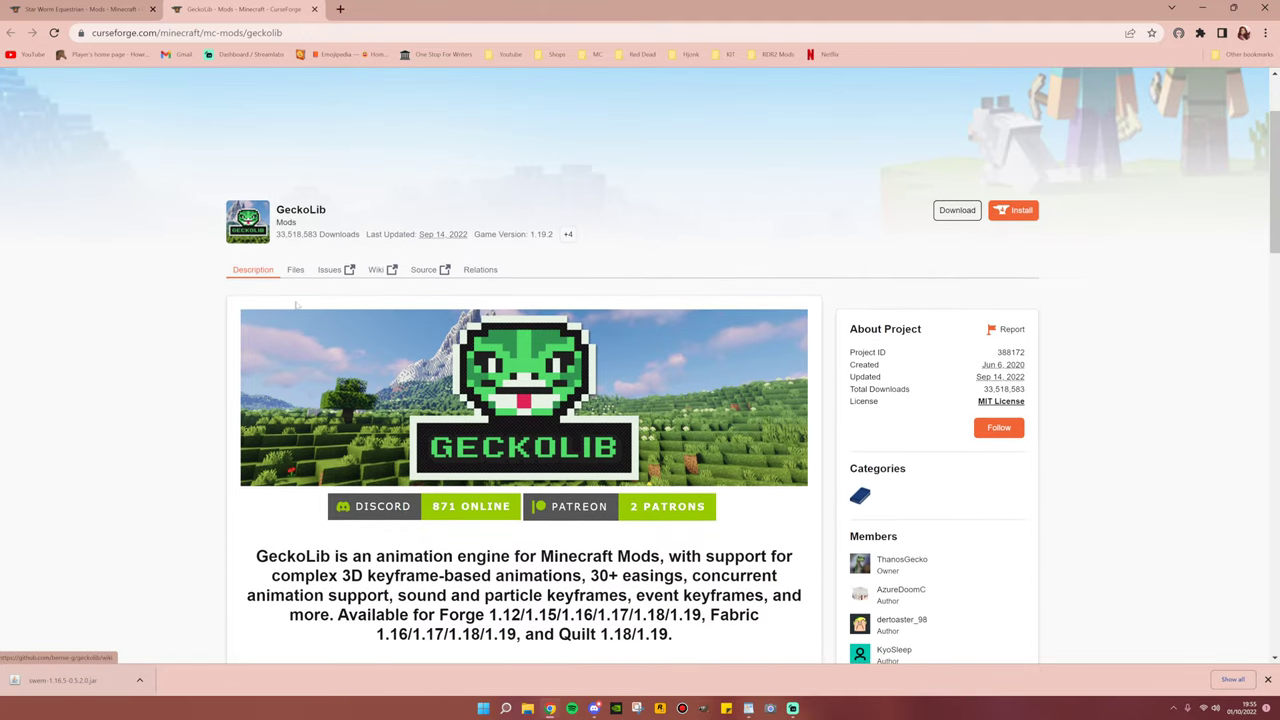
pyautogui.click(296, 270)
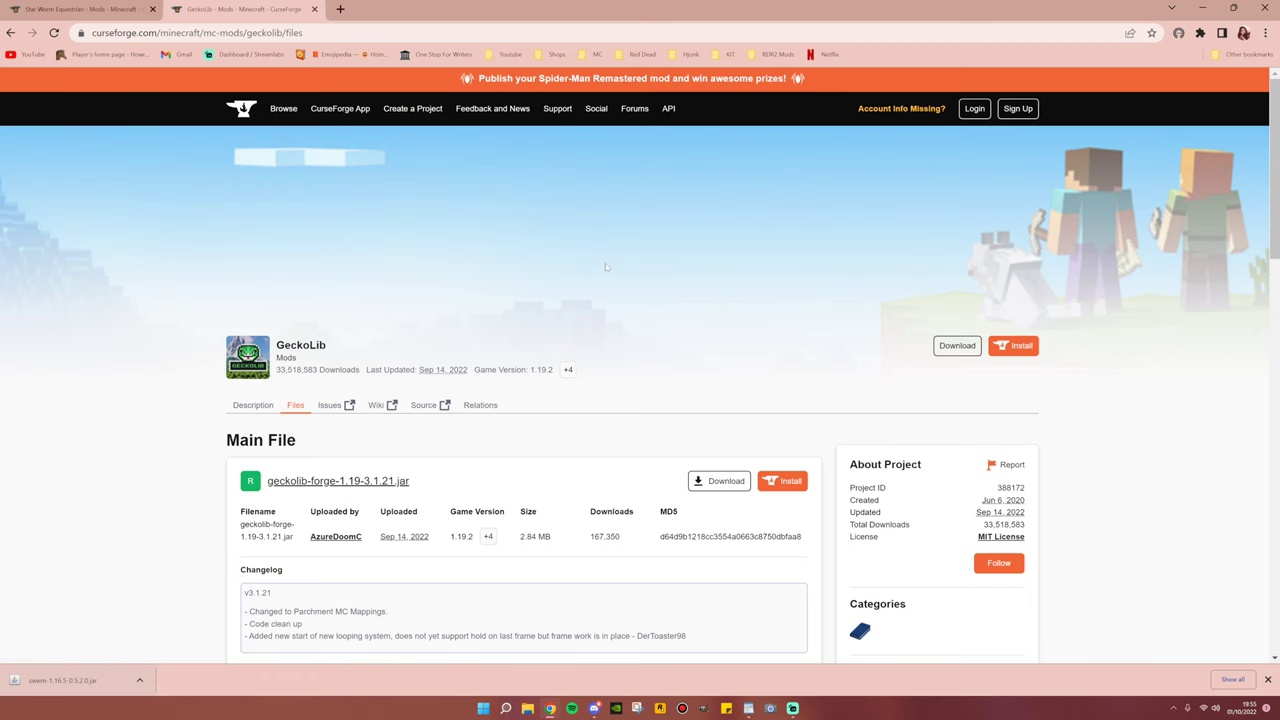
pyautogui.scroll(-5, 608, 267)
pyautogui.scroll(-1, 605, 267)
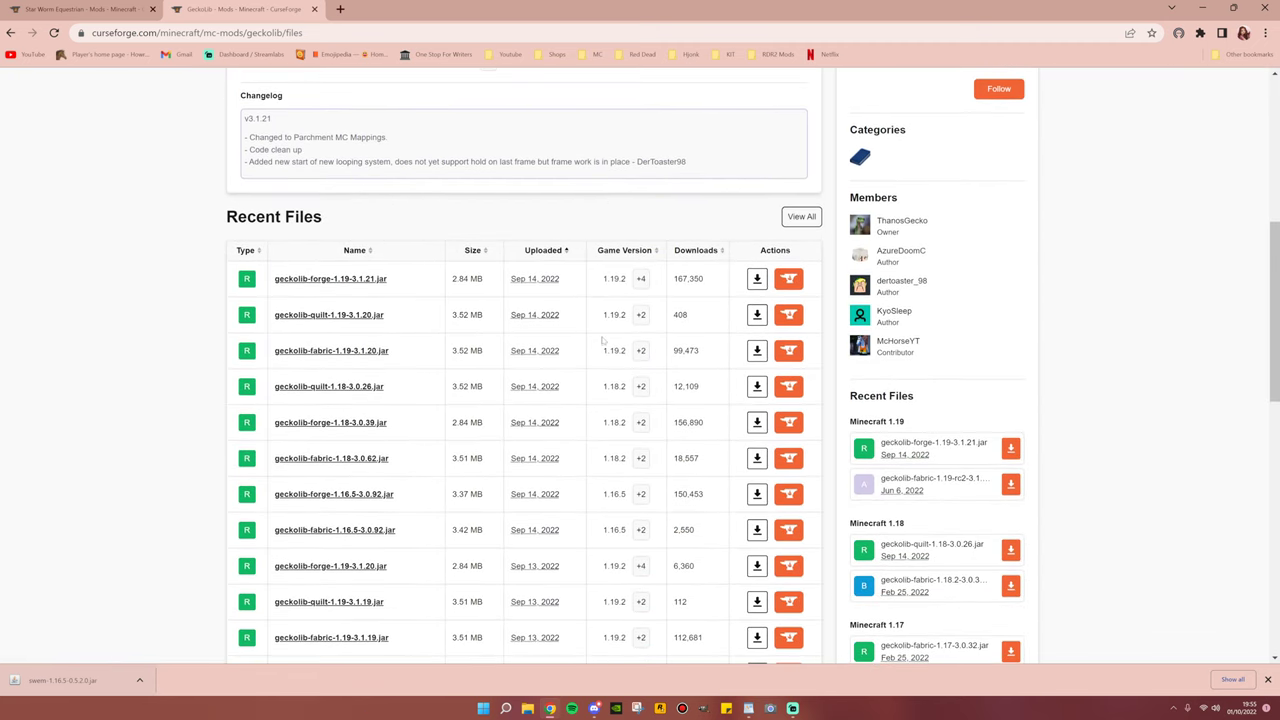
pyautogui.moveTo(596, 250); pyautogui.dragTo(656, 251)
pyautogui.click(651, 206)
# Download geckolib-forge-1.16.5-3.0.92.jar from the Recent Files list.
pyautogui.moveTo(408, 497); pyautogui.dragTo(270, 497)
pyautogui.moveTo(418, 535); pyautogui.dragTo(266, 533)
pyautogui.click(407, 503)
pyautogui.moveTo(407, 503); pyautogui.dragTo(274, 495)
pyautogui.click(565, 505)
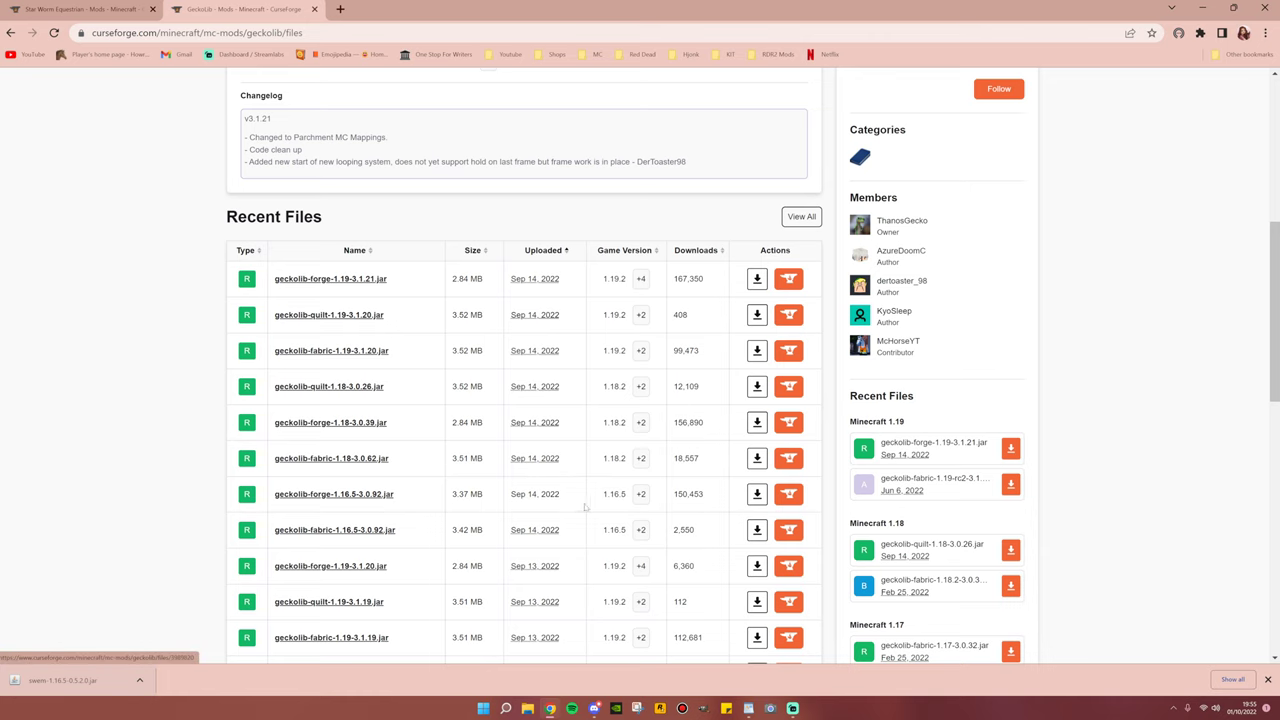
pyautogui.click(757, 495)
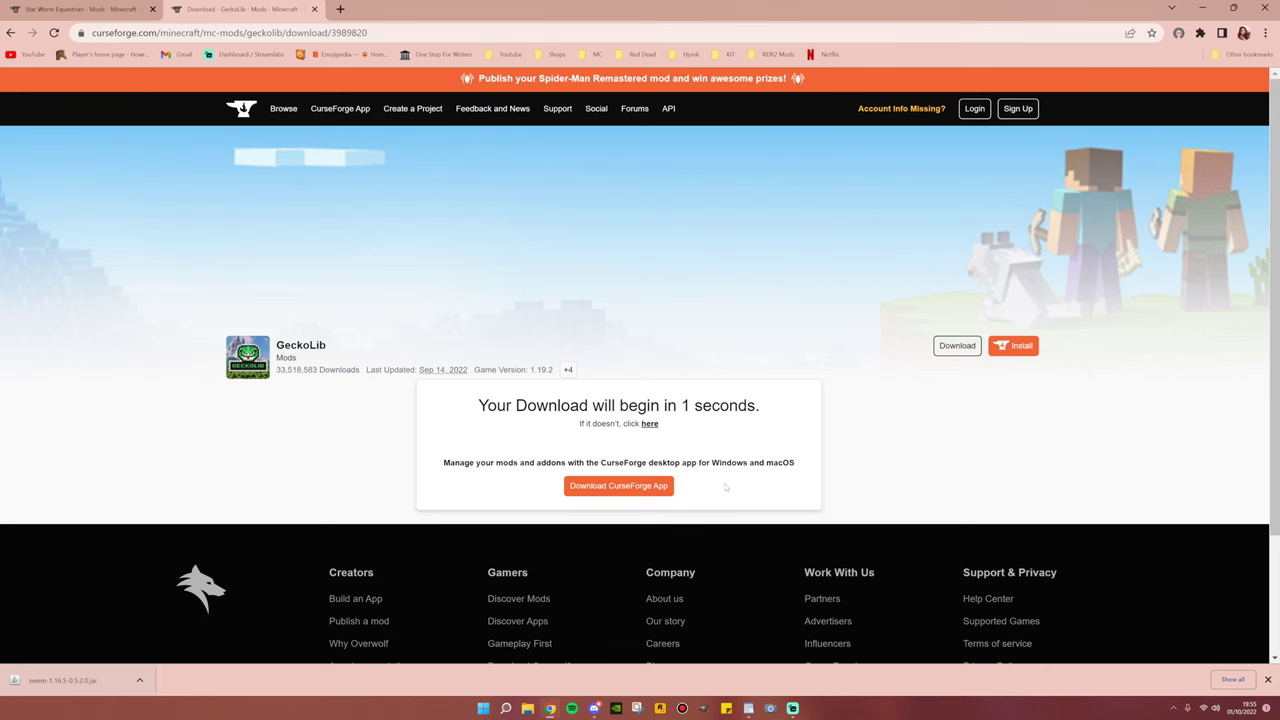
# Back on the SWEM page, keep the GeckoLib download and open PlayerAnimator in a new tab.
pyautogui.hotkey('ctrl', 'shift', 'Tab')
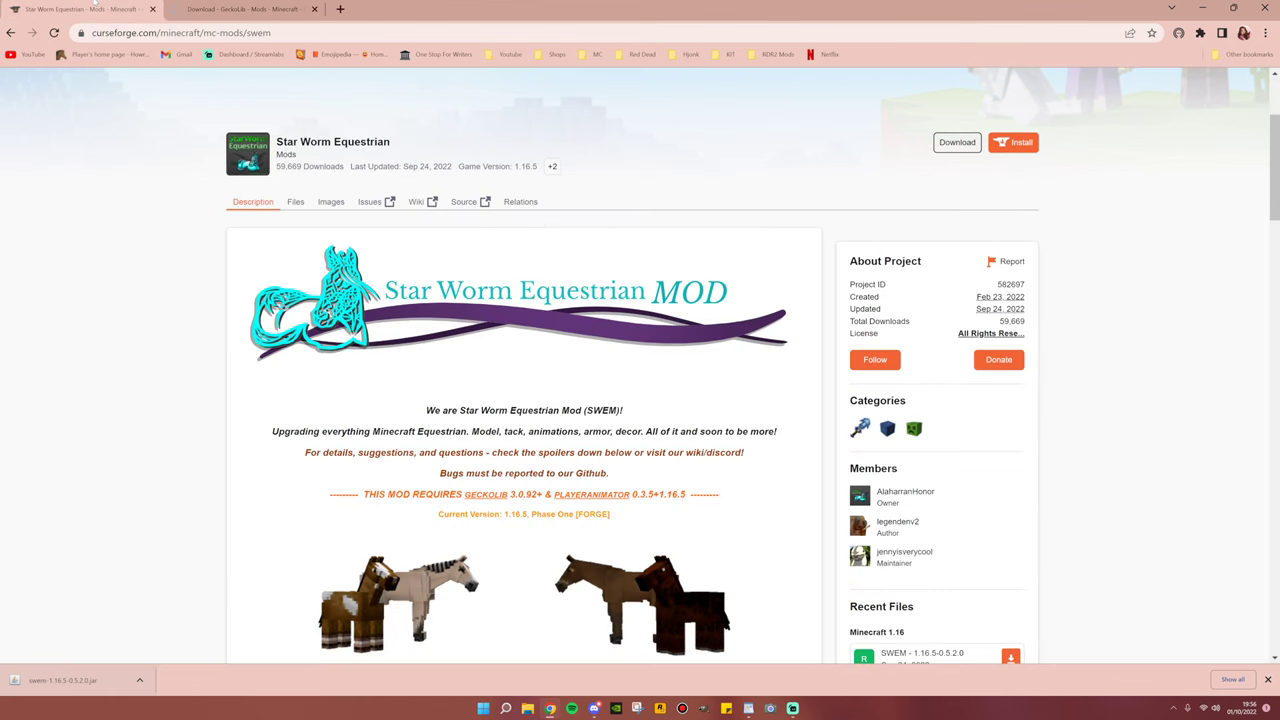
pyautogui.click(219, 680)
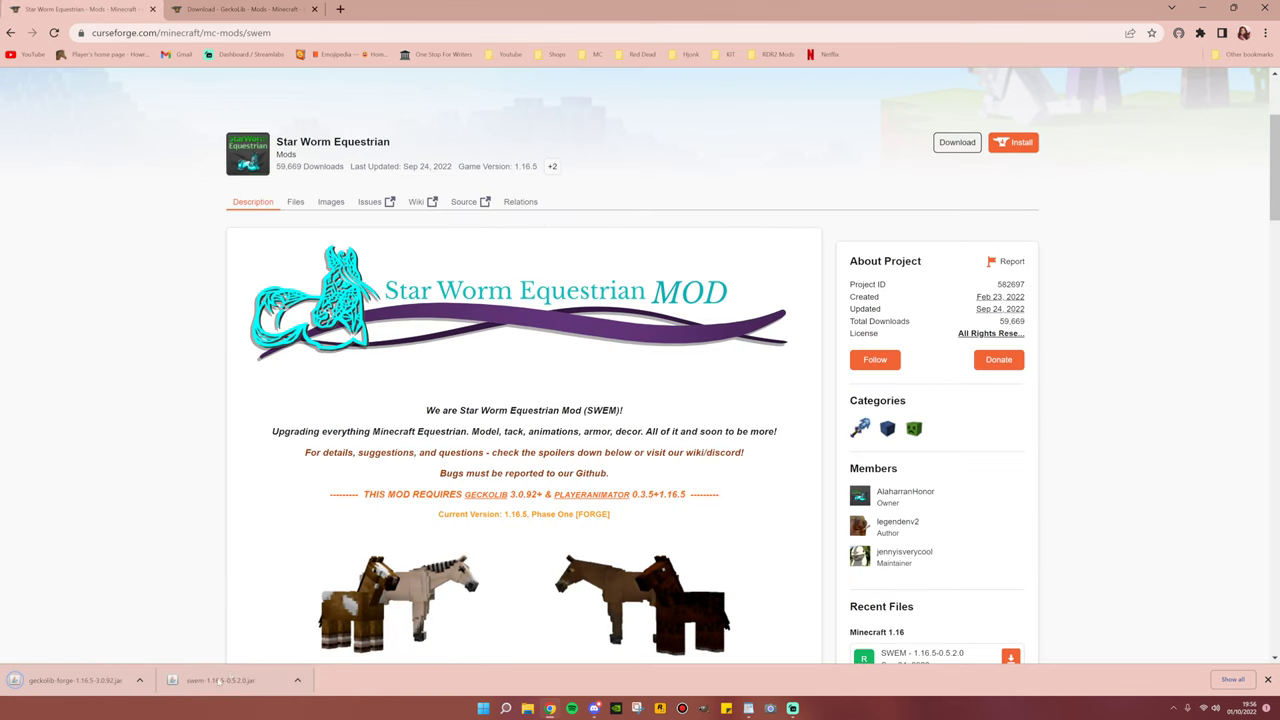
pyautogui.rightClick(568, 495)
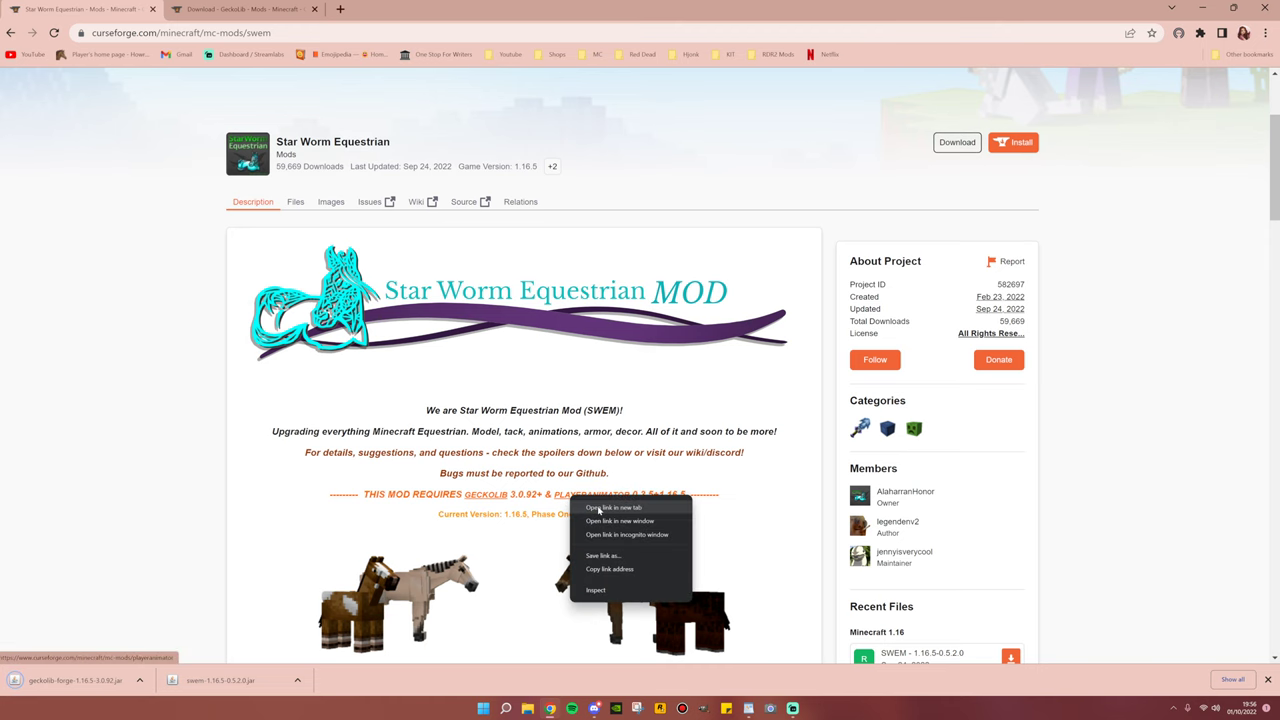
pyautogui.click(598, 508)
# Download the Forge 1.16.5 PlayerAnimator jar, player-animation-lib-forge-0.4.0-test1+1.16.5.jar.
pyautogui.click(400, 9)
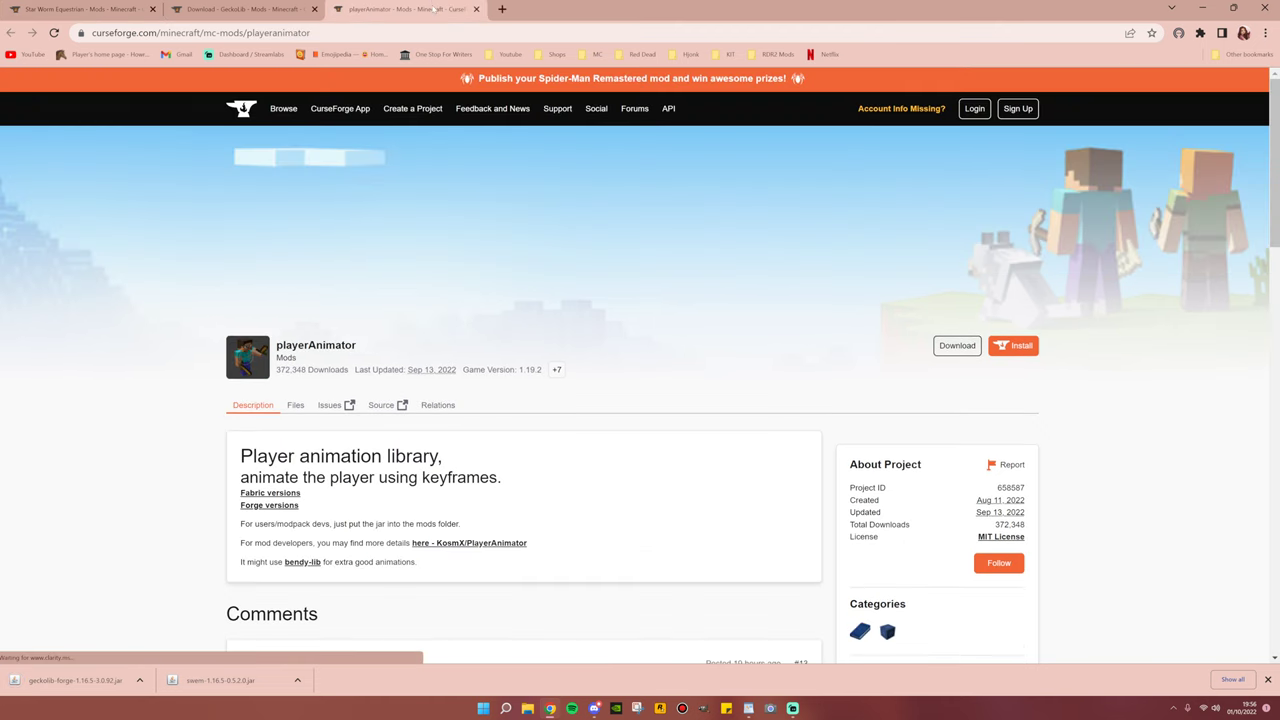
pyautogui.click(295, 406)
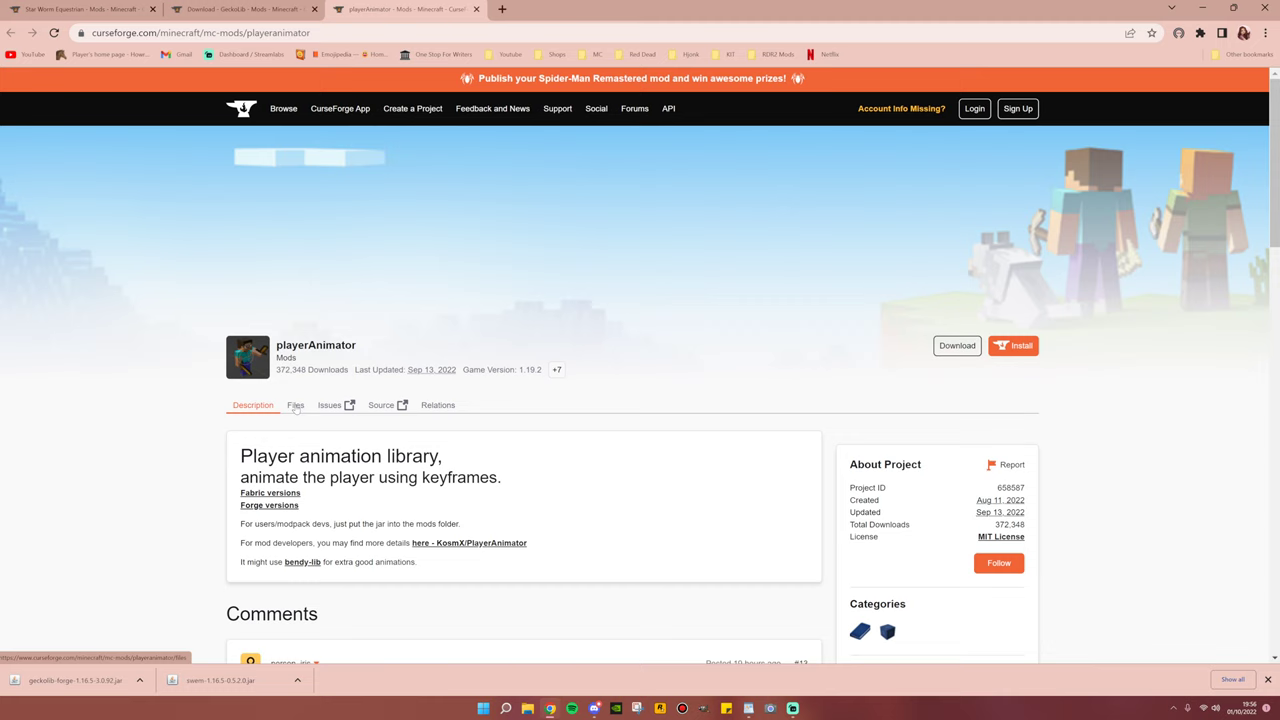
pyautogui.scroll(-4, 518, 367)
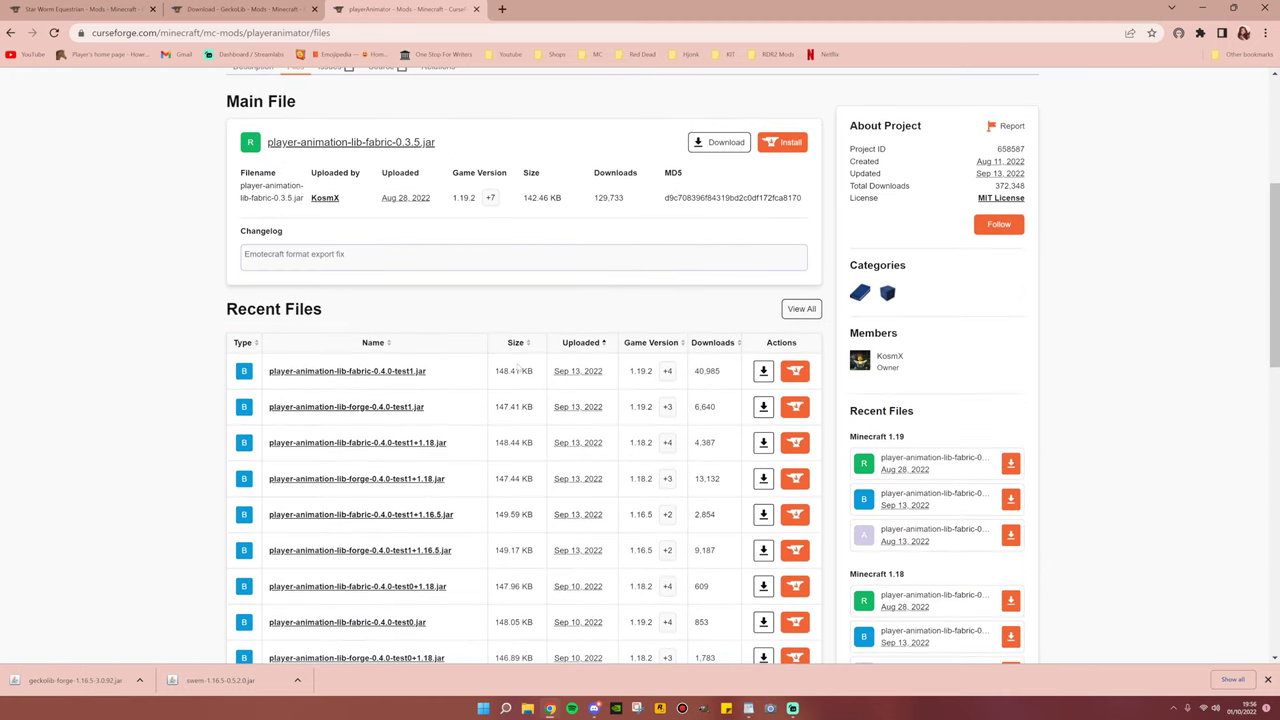
pyautogui.scroll(-1, 518, 367)
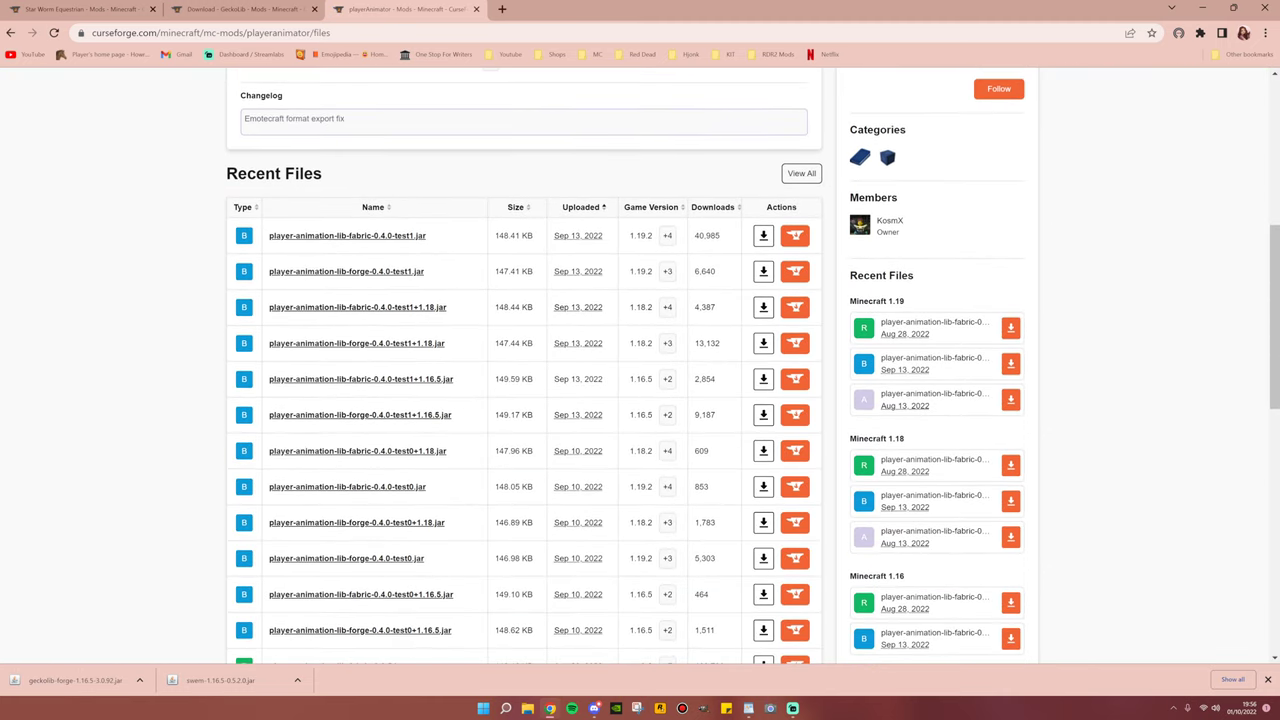
pyautogui.moveTo(470, 416); pyautogui.dragTo(268, 414)
pyautogui.moveTo(492, 384); pyautogui.dragTo(274, 380)
pyautogui.click(500, 441)
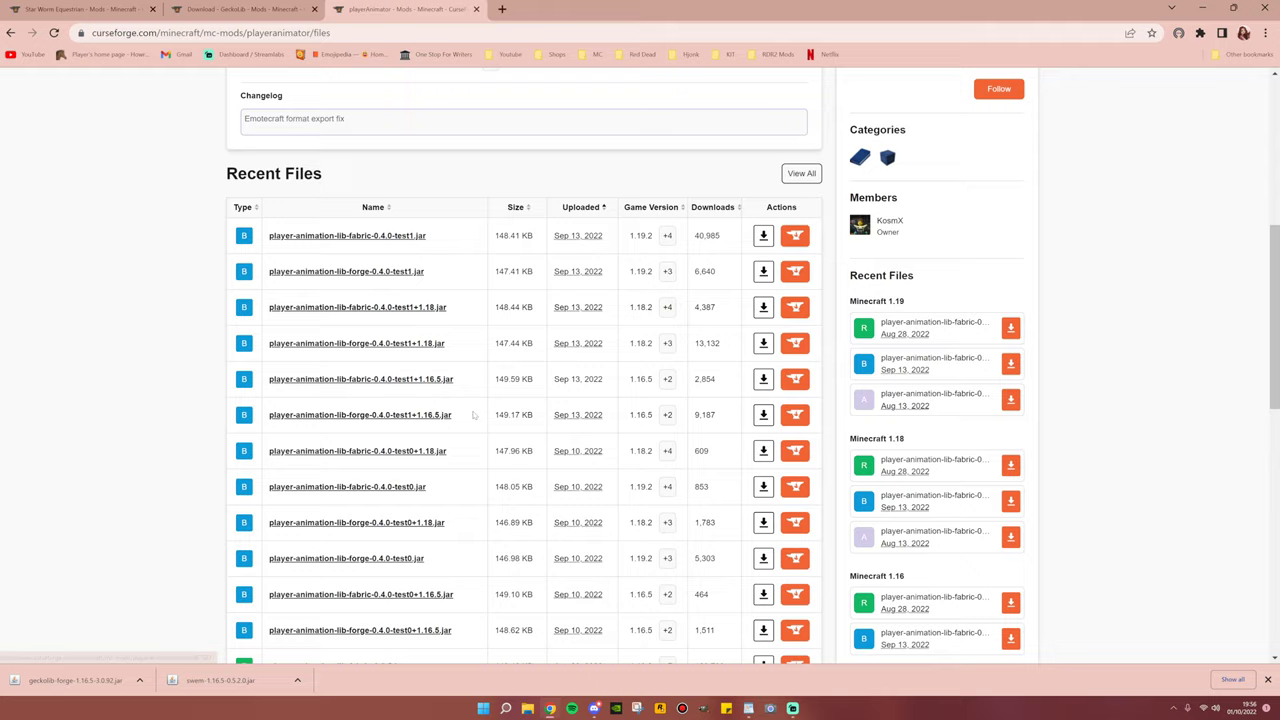
pyautogui.click(763, 414)
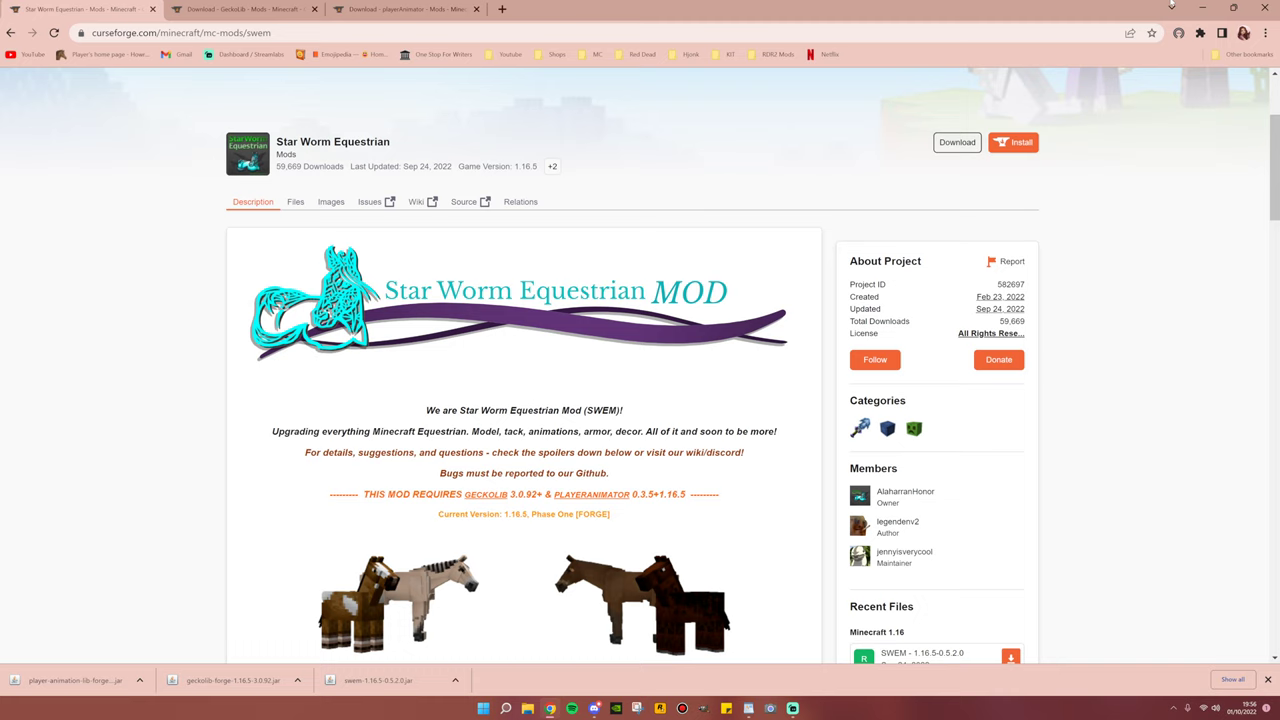
# Search %appdata% and open the Roaming folder in File Explorer, centred on screen.
pyautogui.click(1202, 7)
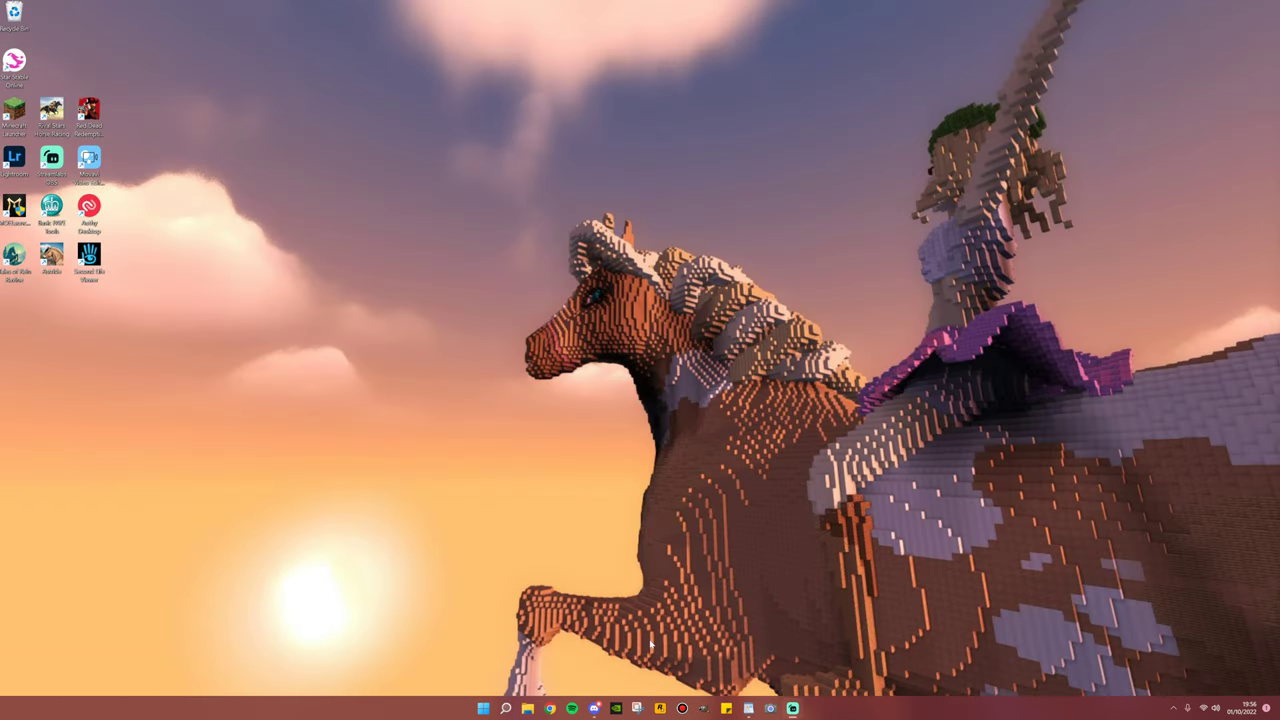
pyautogui.click(506, 708)
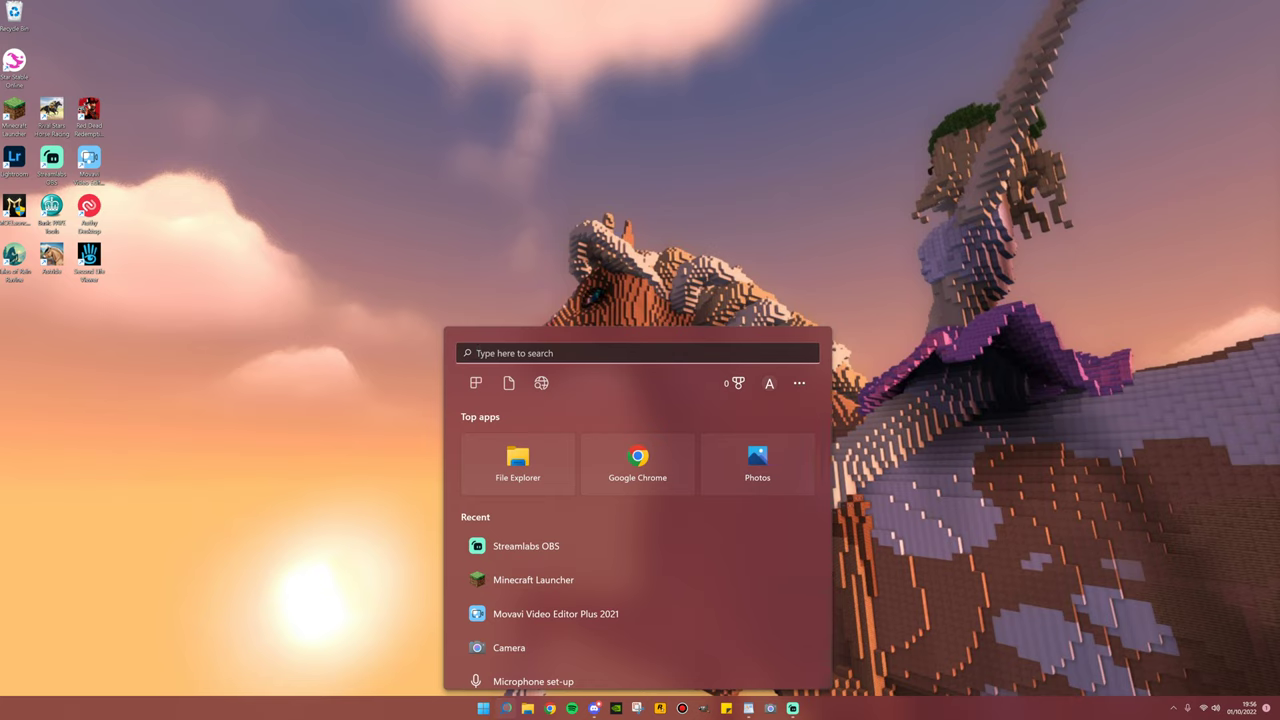
pyautogui.write('%appd')
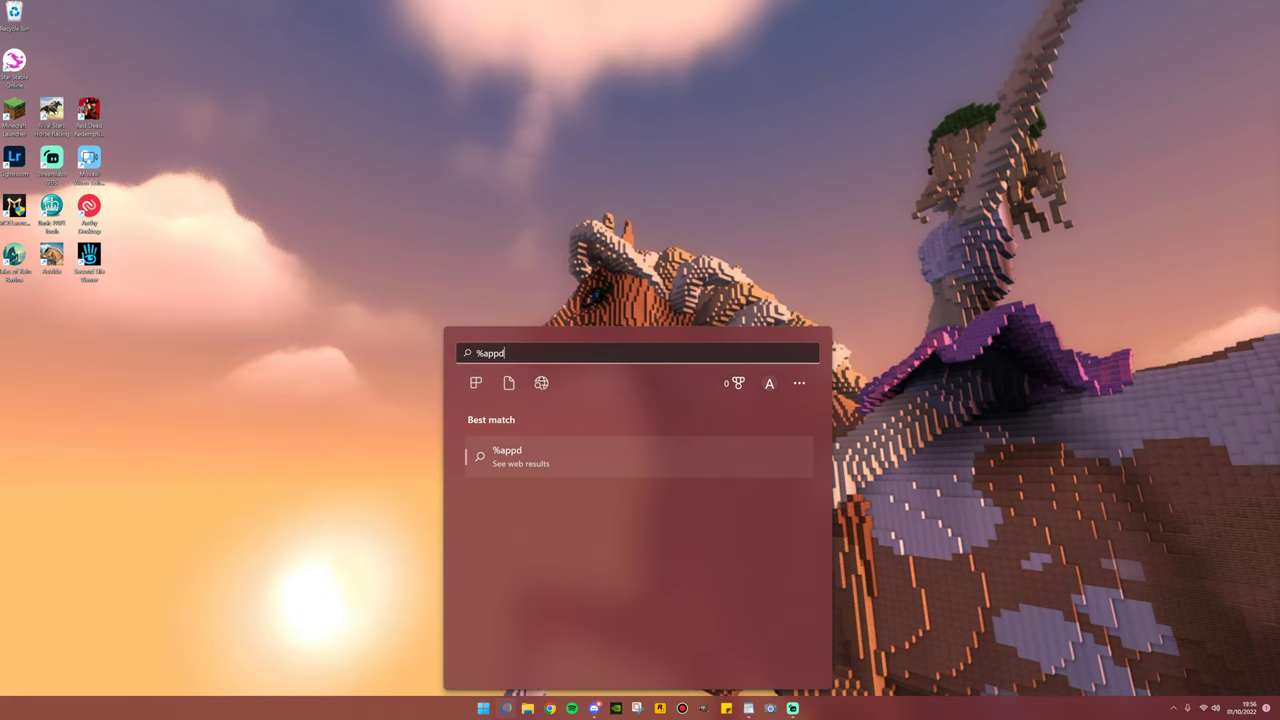
pyautogui.write('ata%')
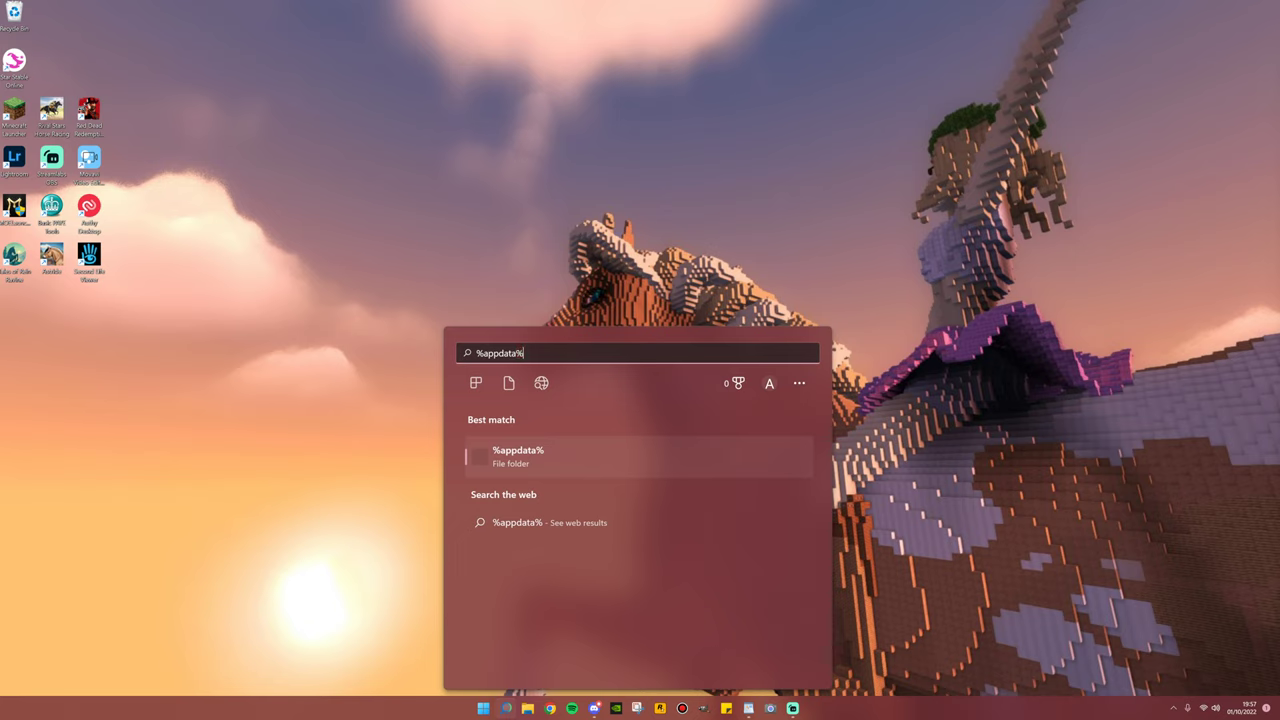
pyautogui.click(523, 462)
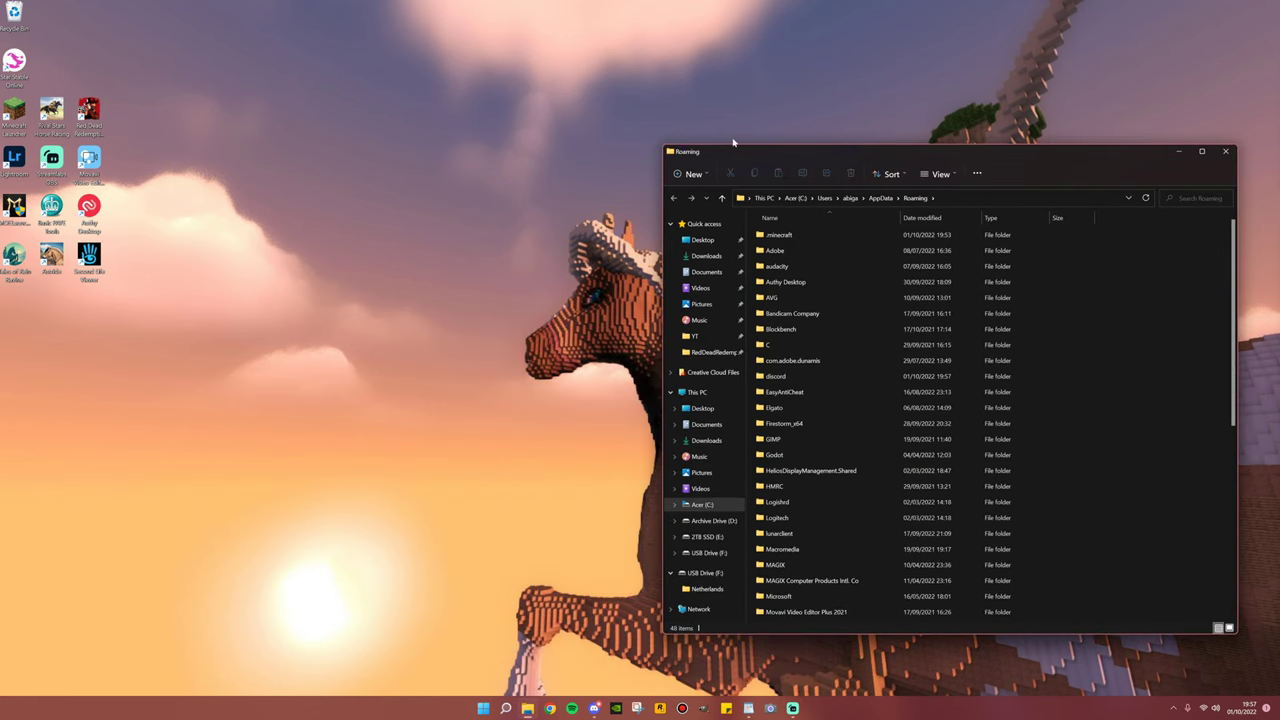
pyautogui.moveTo(733, 142); pyautogui.dragTo(507, 136)
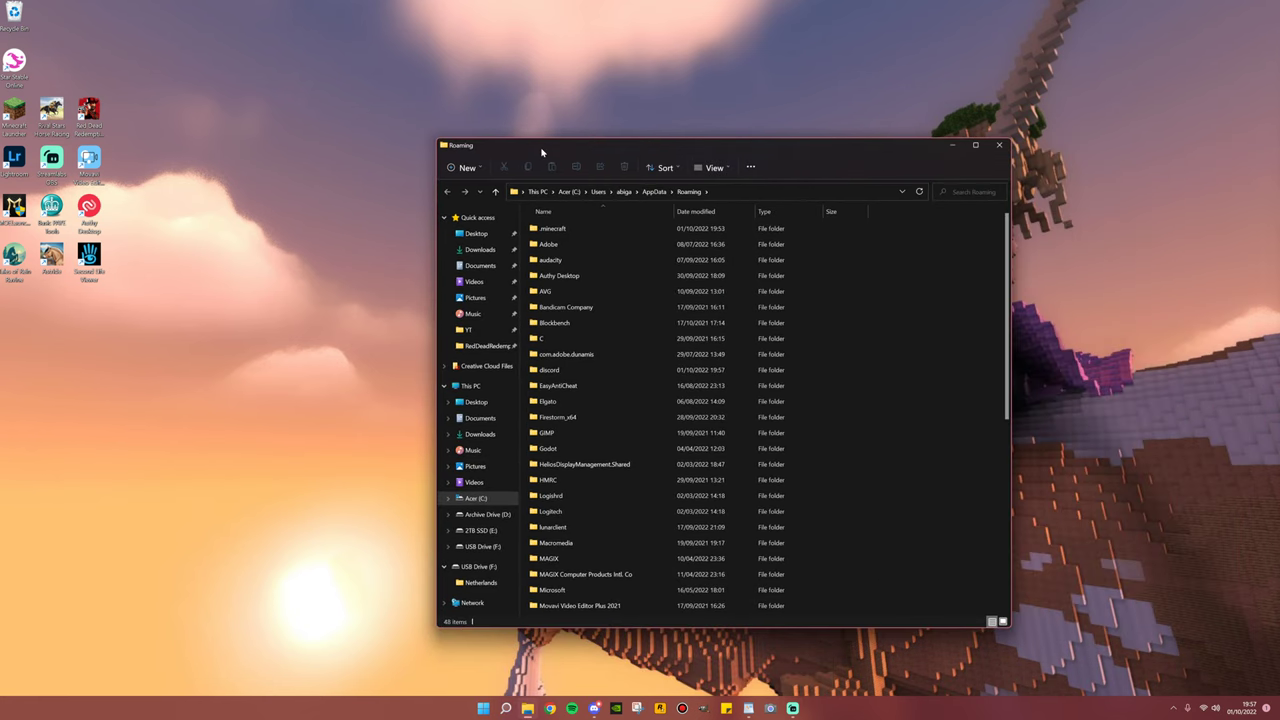
# Open .minecraft and locate its existing mods folder.
pyautogui.doubleClick(558, 232)
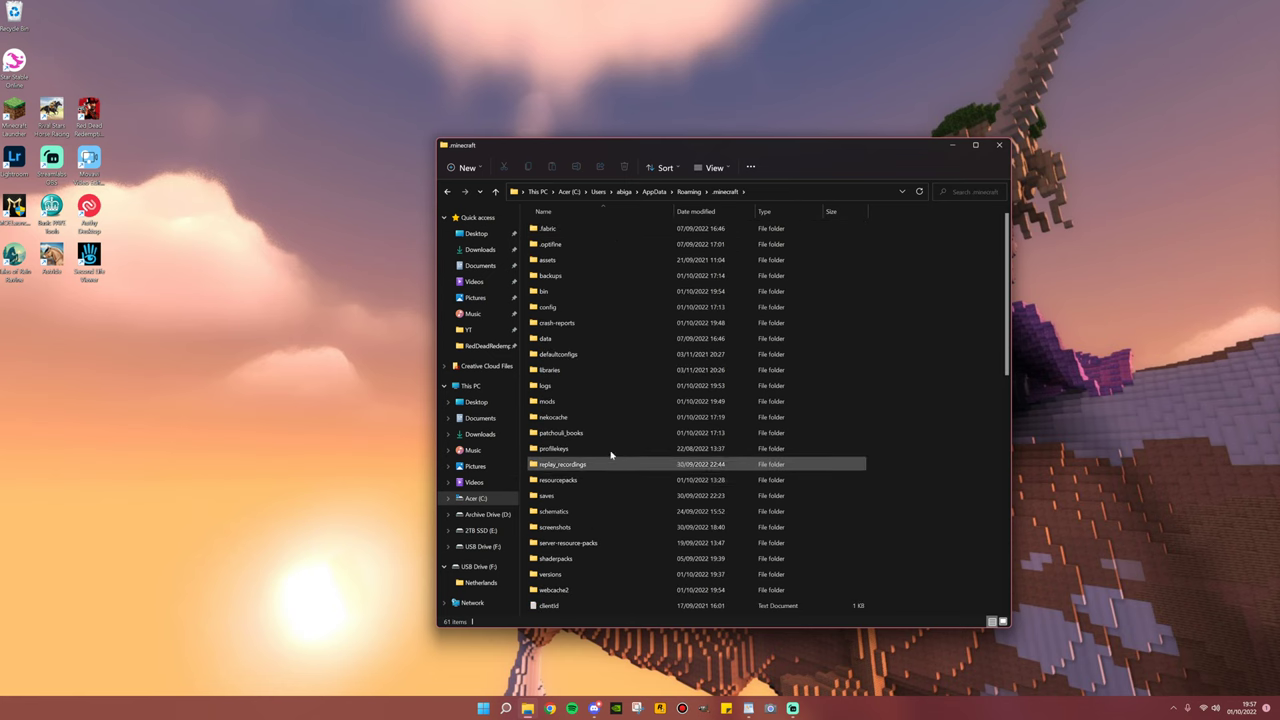
pyautogui.click(627, 530)
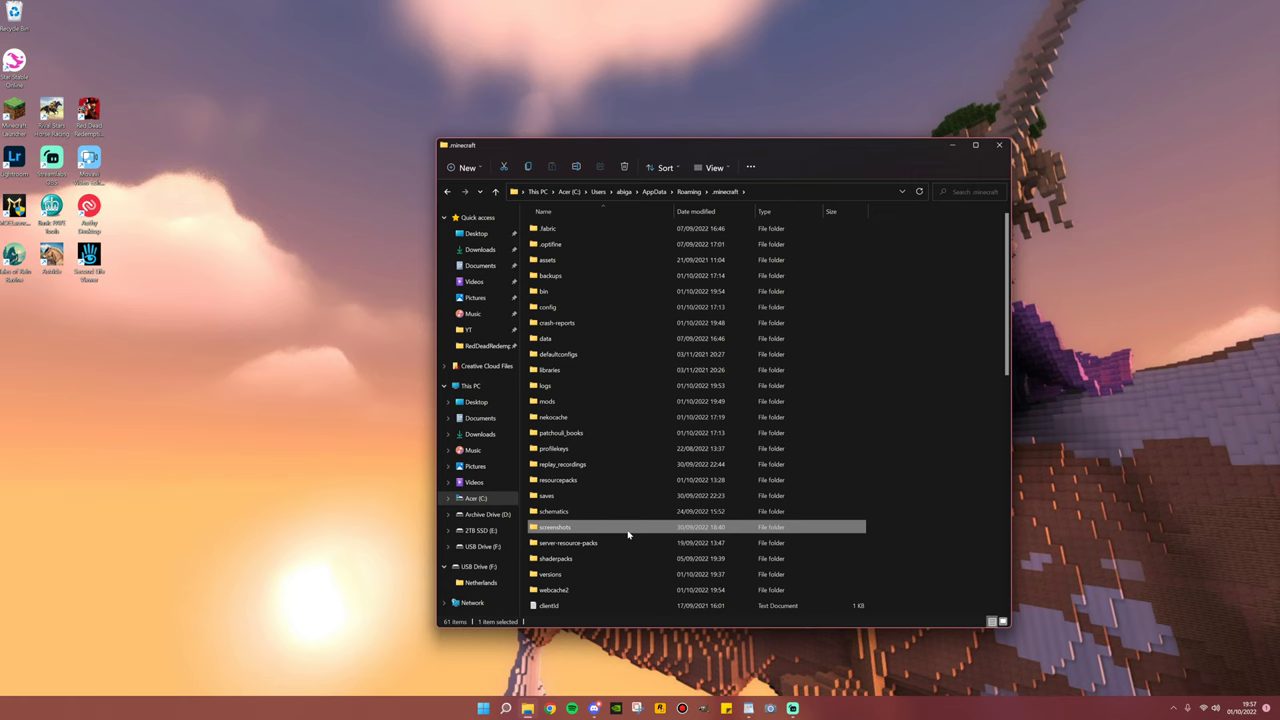
pyautogui.click(877, 351)
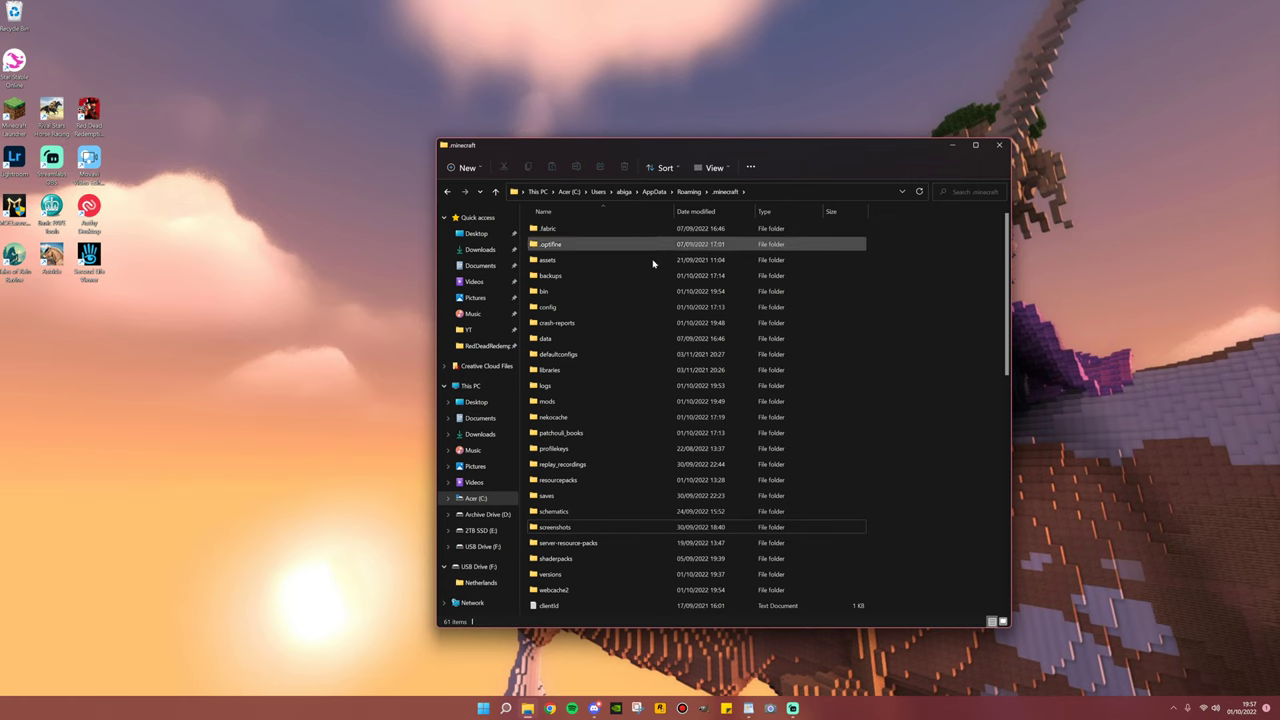
pyautogui.click(592, 407)
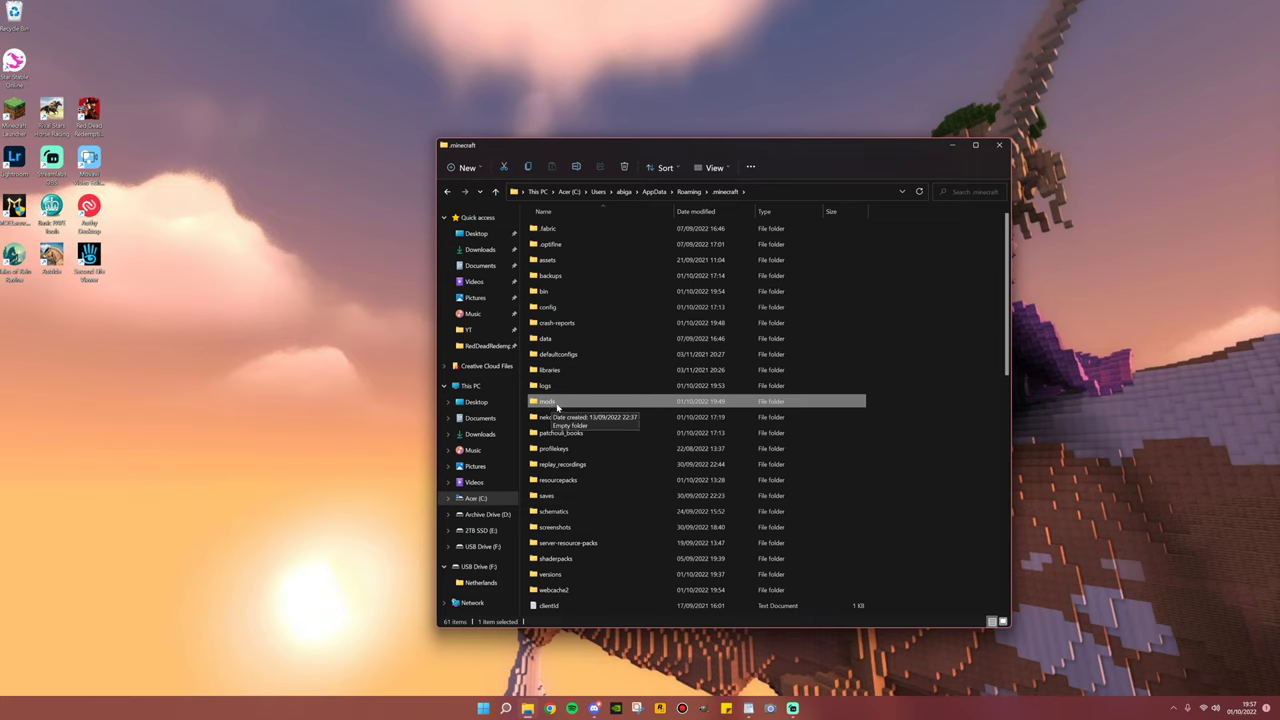
# Create a new folder in .minecraft, then discard it since mods already exists.
pyautogui.rightClick(897, 386)
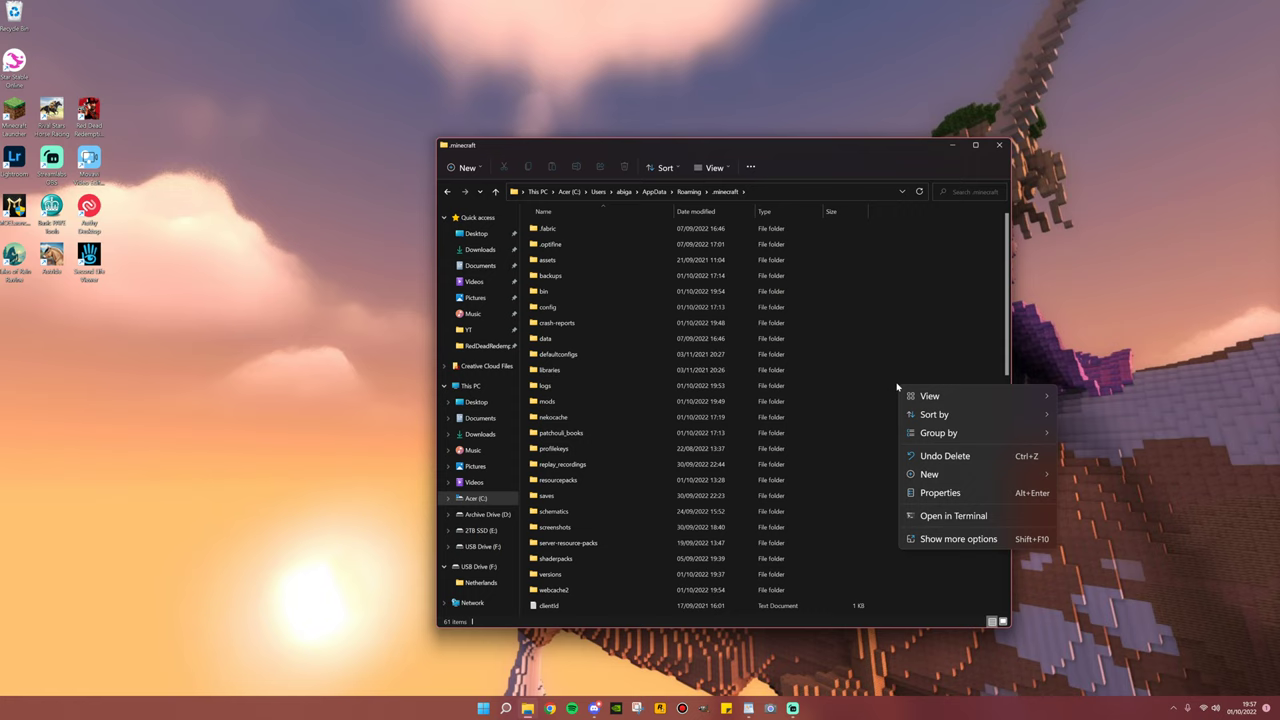
pyautogui.click(921, 476)
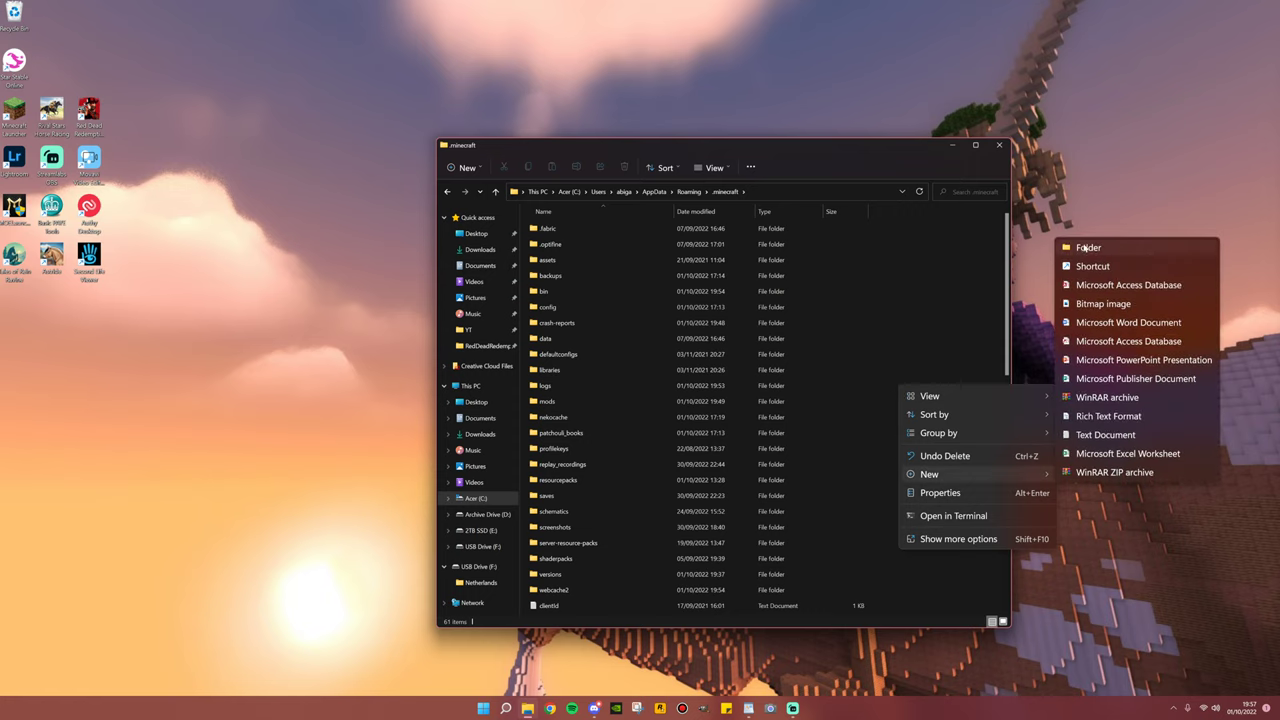
pyautogui.click(1088, 247)
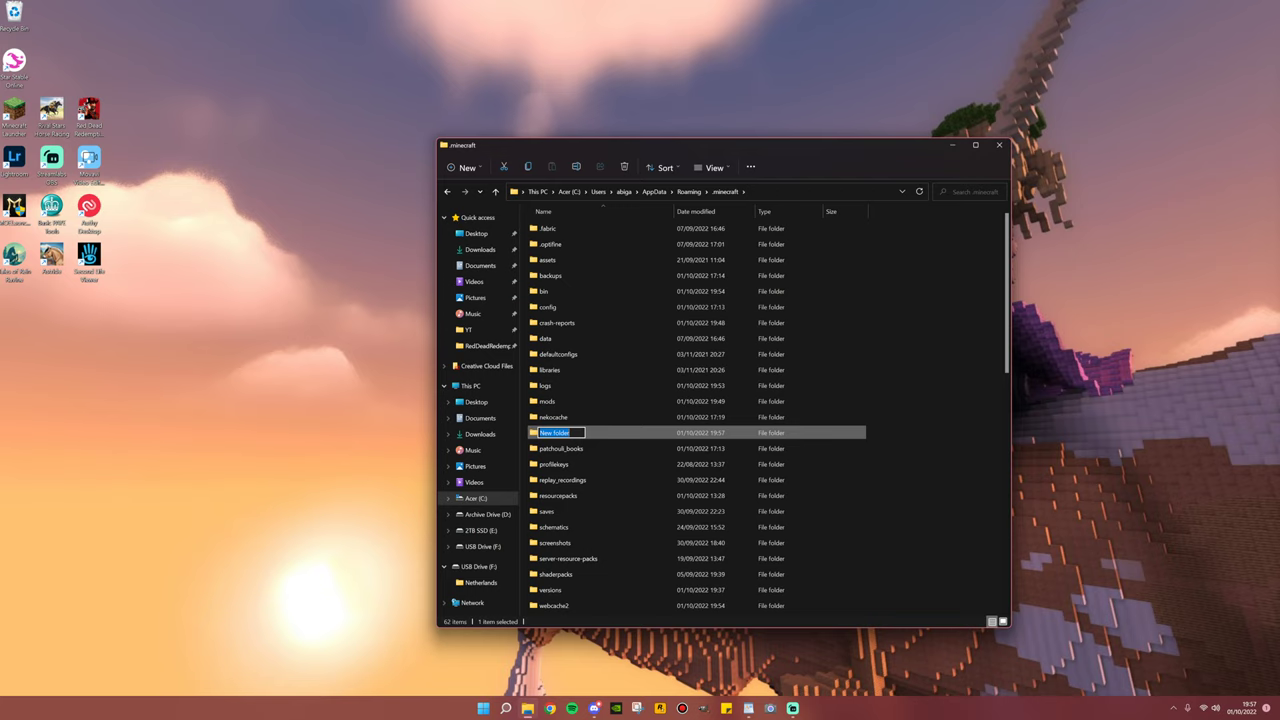
pyautogui.press('Escape')
pyautogui.press('Delete')
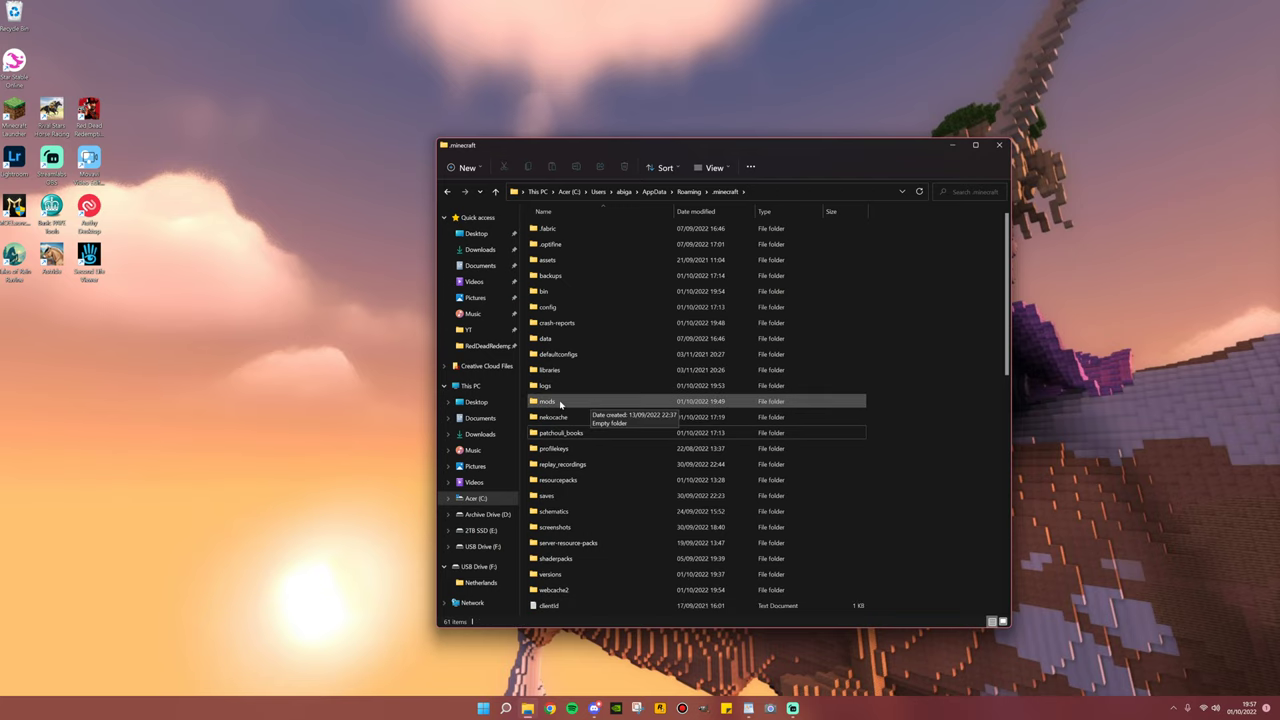
# Open mods on the left and a second Explorer window showing Downloads on the right.
pyautogui.doubleClick(561, 403)
pyautogui.moveTo(690, 152); pyautogui.dragTo(384, 141)
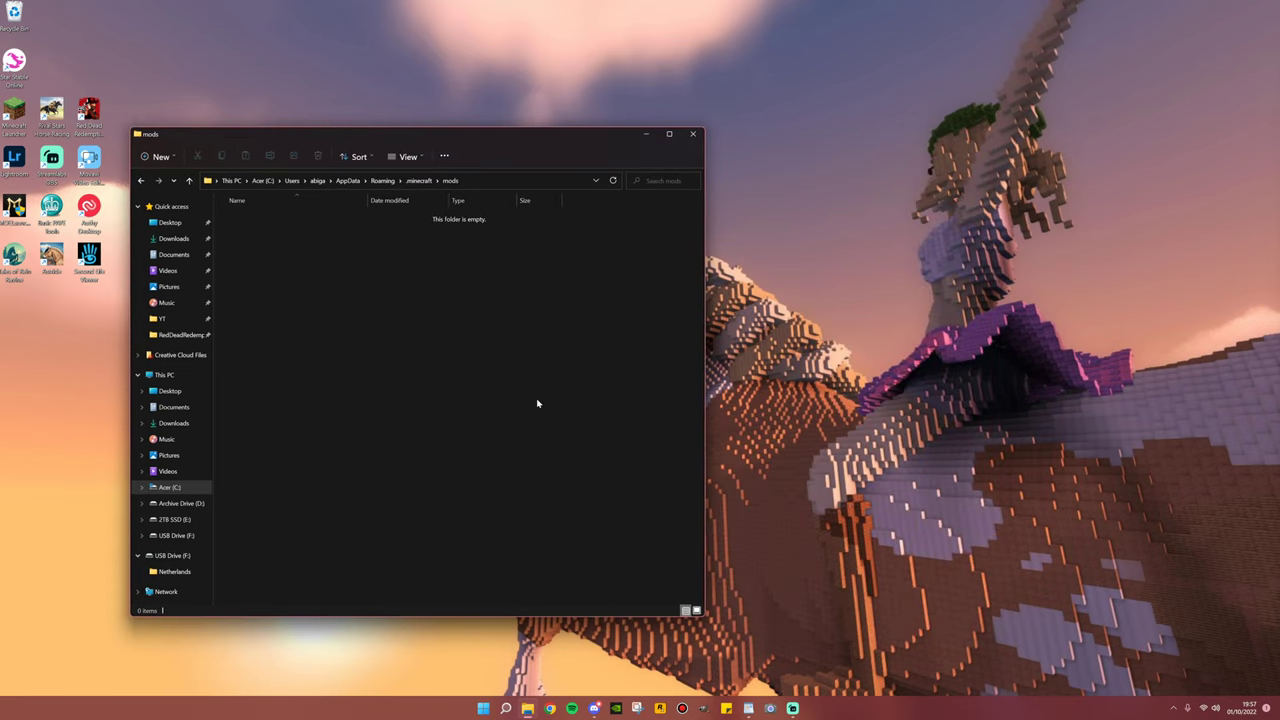
pyautogui.rightClick(527, 708)
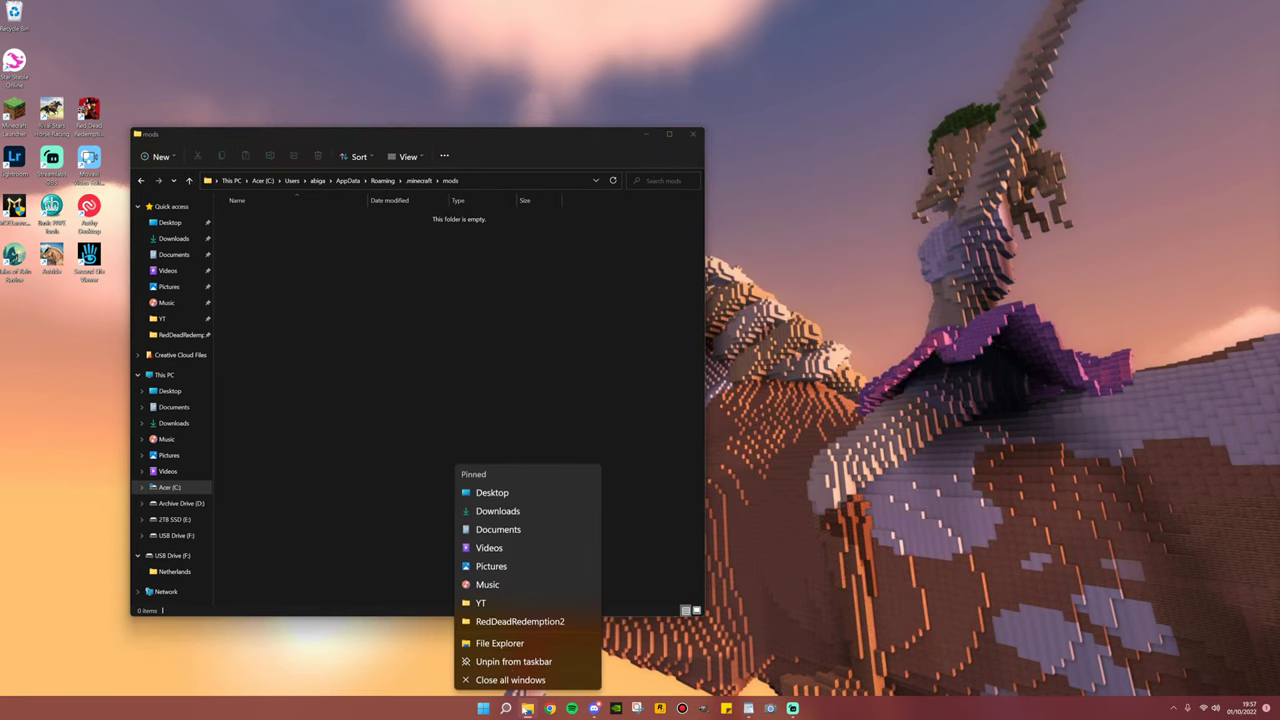
pyautogui.click(497, 644)
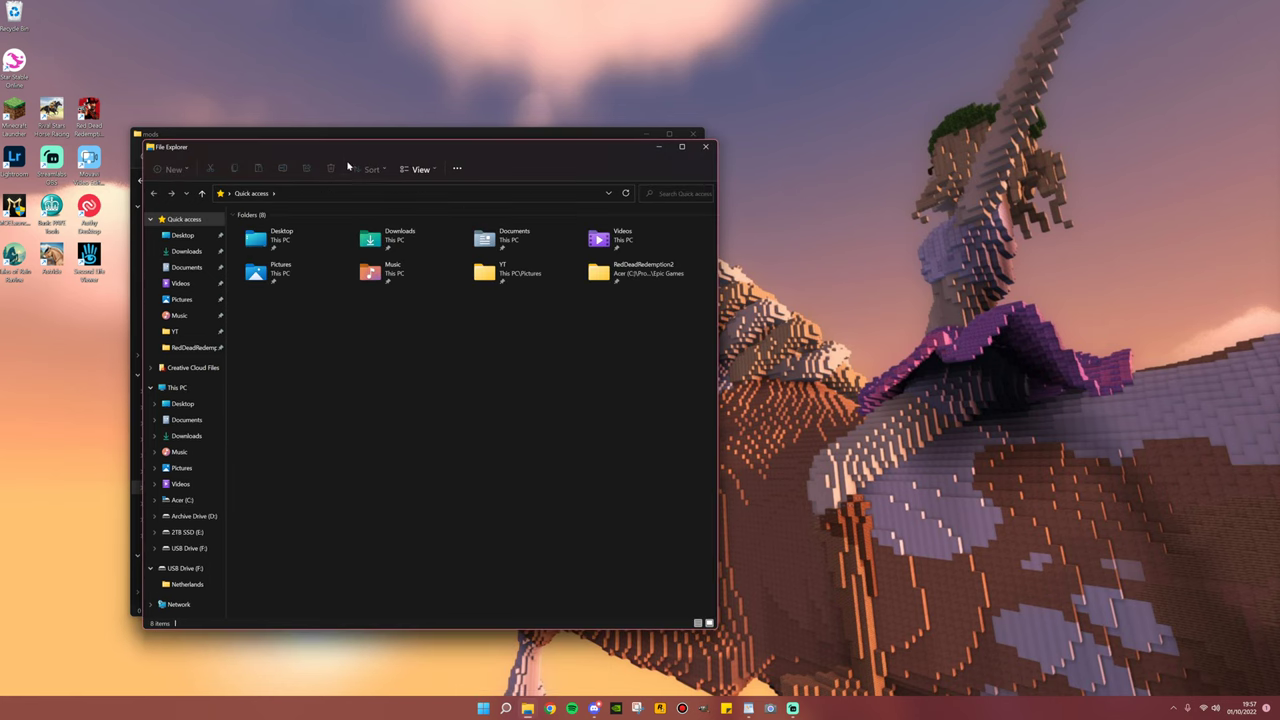
pyautogui.moveTo(345, 148); pyautogui.dragTo(814, 143)
pyautogui.click(640, 248)
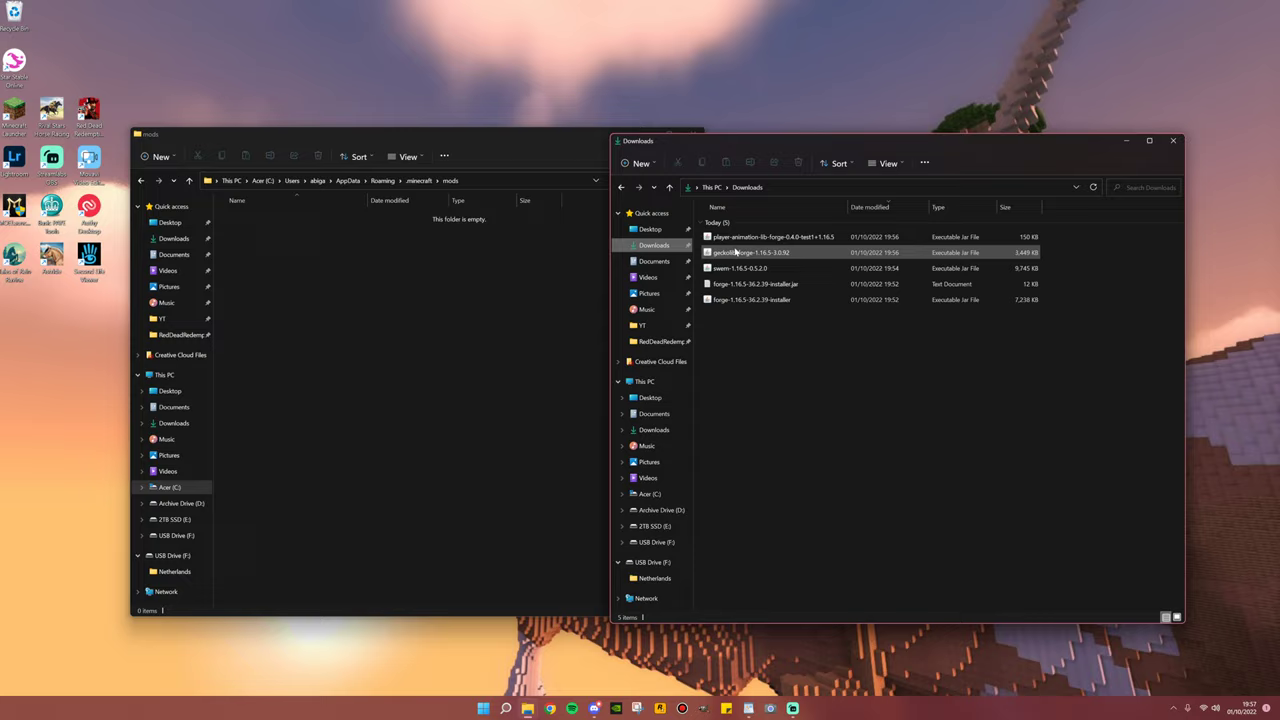
# Drag the player-animation, geckolib and swem jars from Downloads into mods.
pyautogui.click(736, 240)
pyautogui.keyDown('shift'); pyautogui.click(745, 268); pyautogui.keyUp('shift')
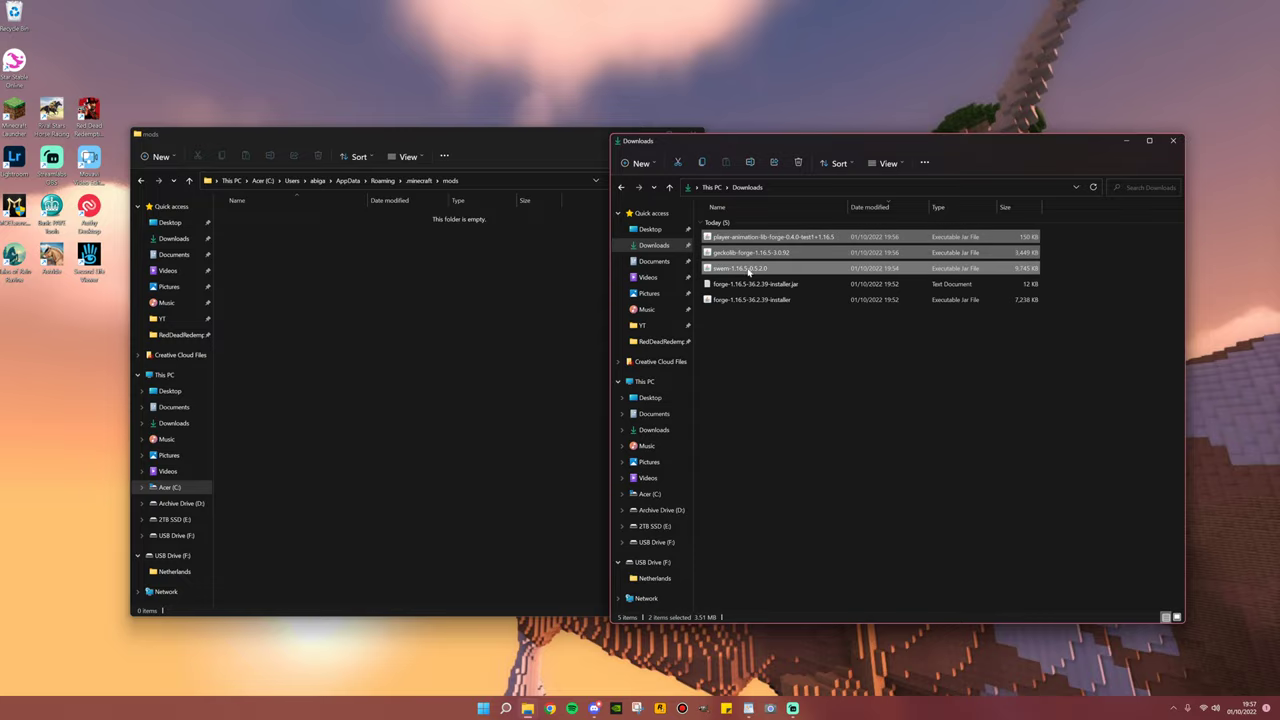
pyautogui.moveTo(752, 268); pyautogui.dragTo(366, 300)
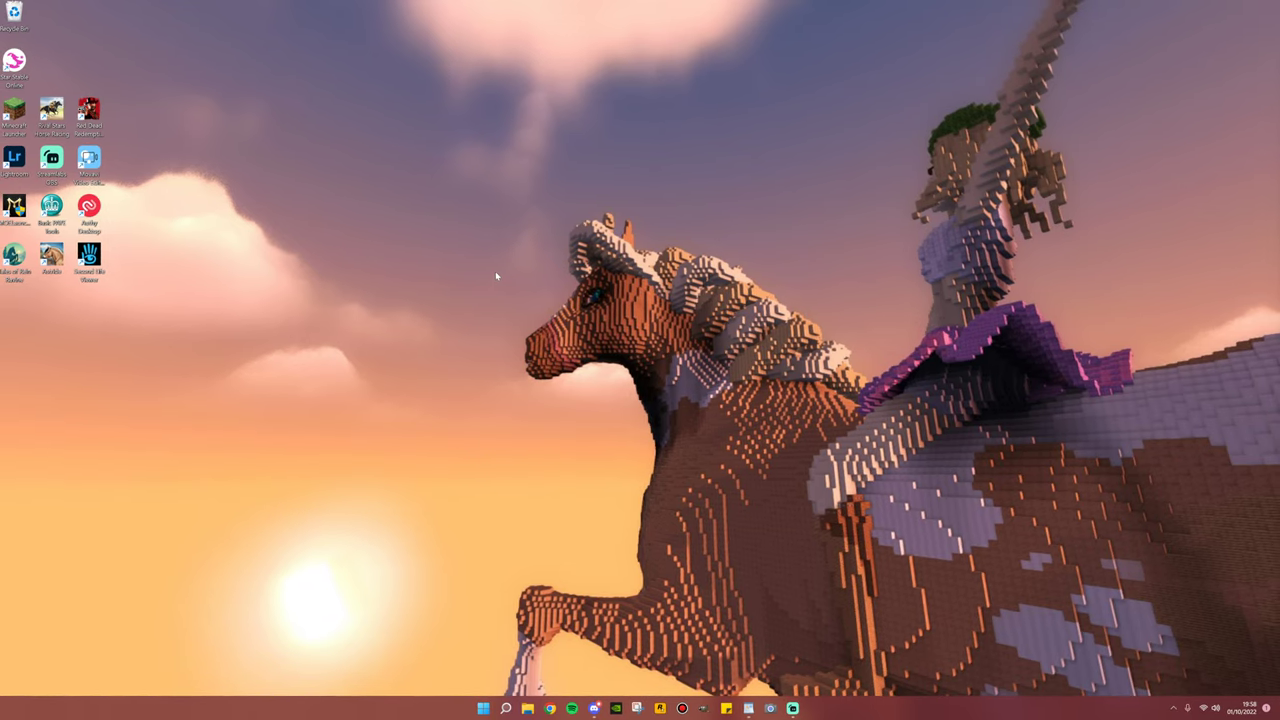
# Start Minecraft from the Minecraft Launcher using the forge 1.16.5-forge-36.2.39 profile.
pyautogui.doubleClick(14, 110)
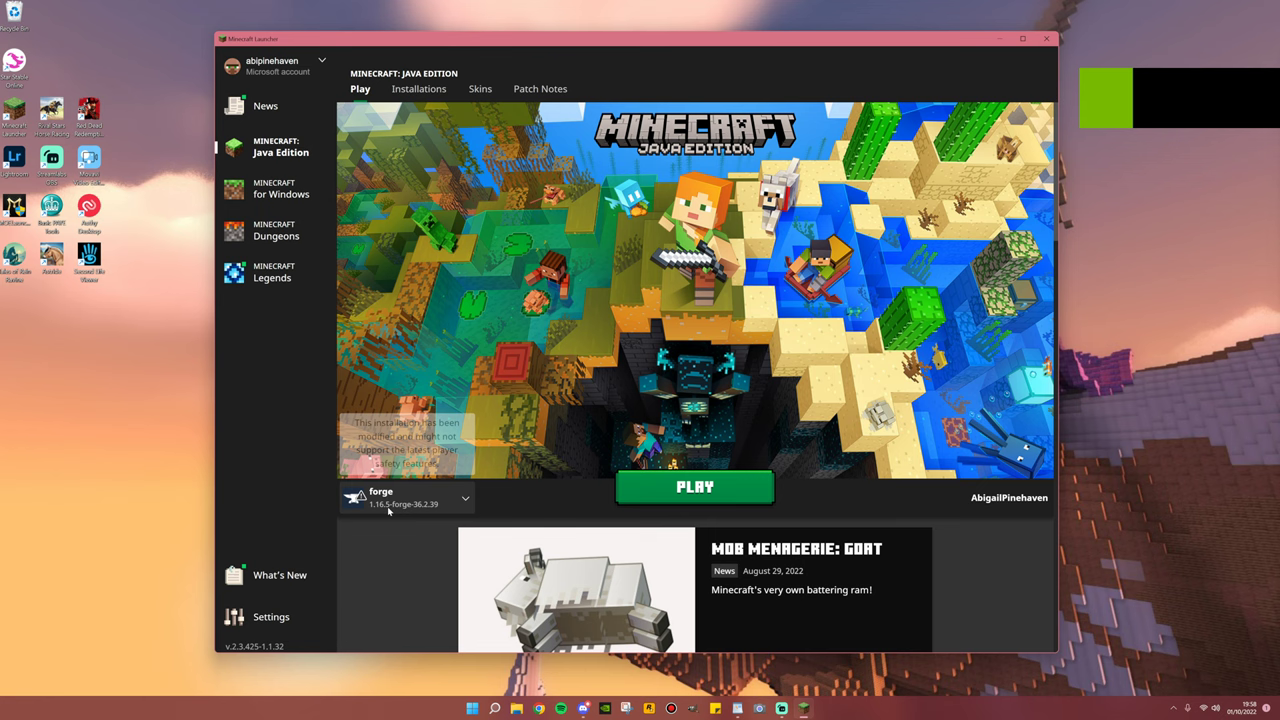
pyautogui.click(689, 490)
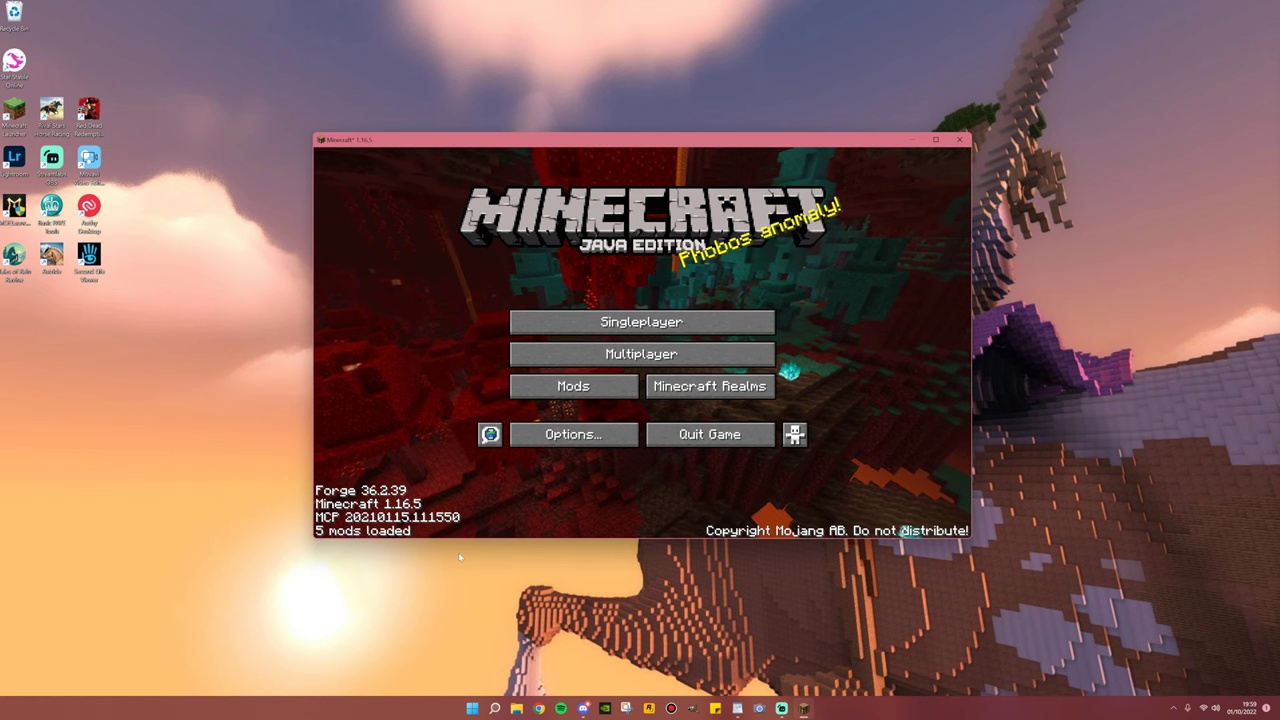
# Go to Singleplayer and open the Create New World screen.
pyautogui.click(636, 321)
pyautogui.click(747, 482)
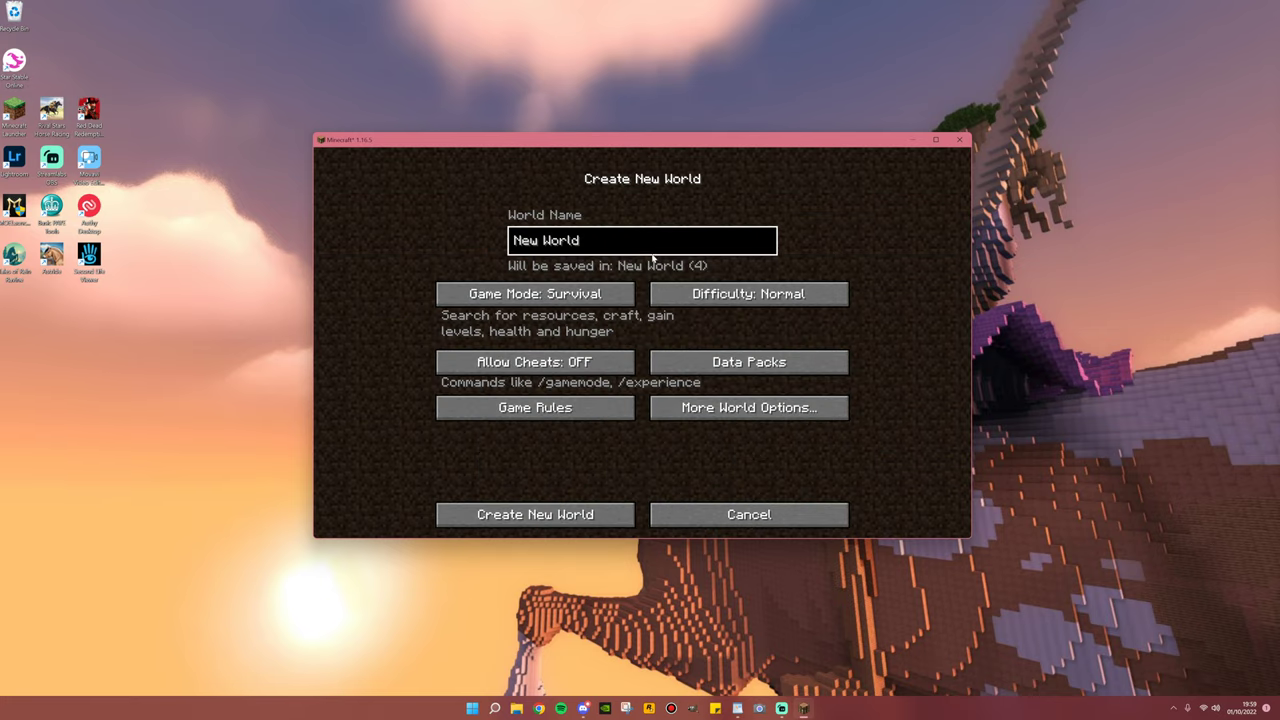